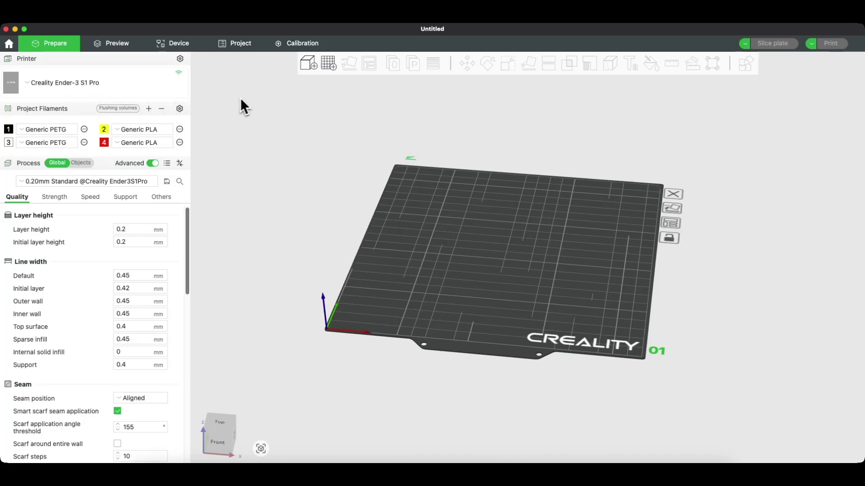
Step: Browse and confirm a printer model, then switch back to the Creality Ender-3 S1 Pro preset
left_click(181, 60)
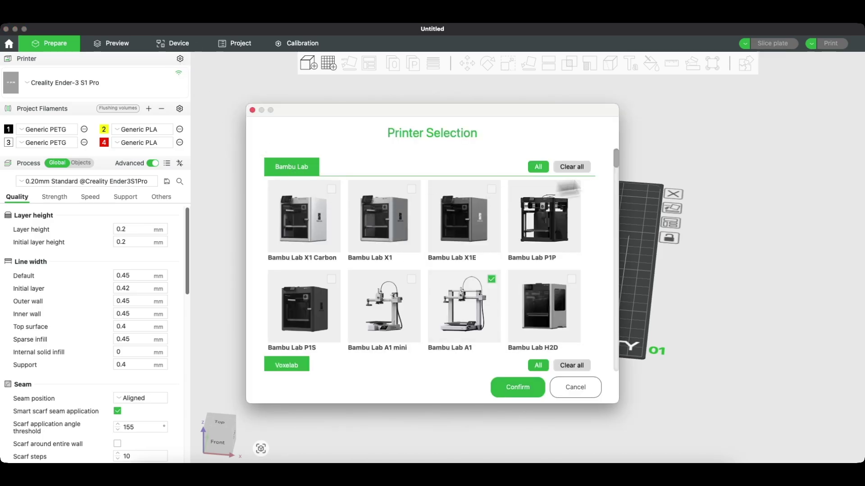
scroll(361, 274, "down", 10)
scroll(352, 283, "down", 15)
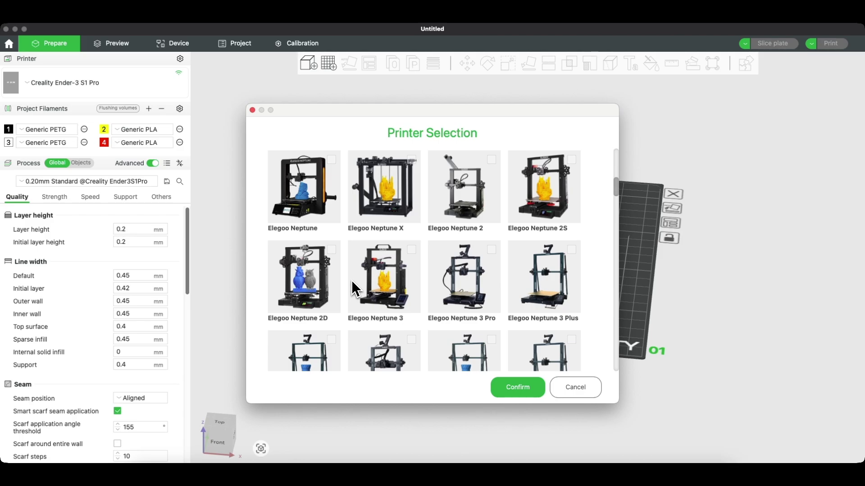
scroll(353, 282, "down", 15)
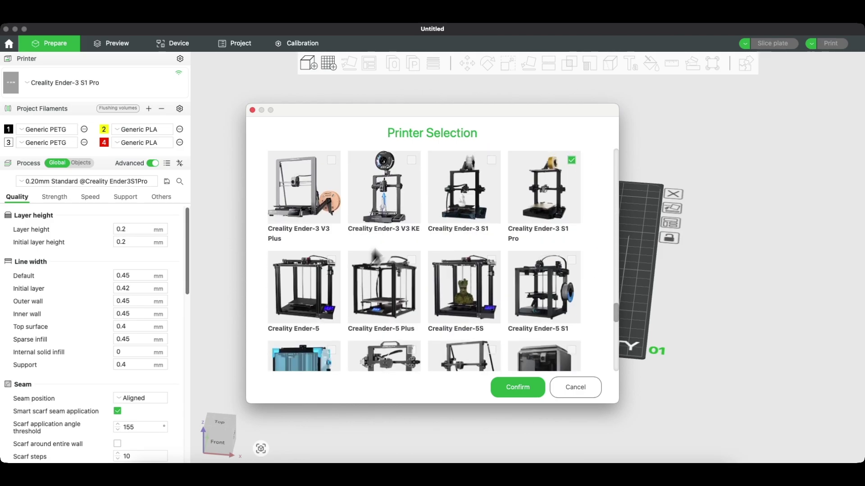
scroll(352, 279, "up", 3)
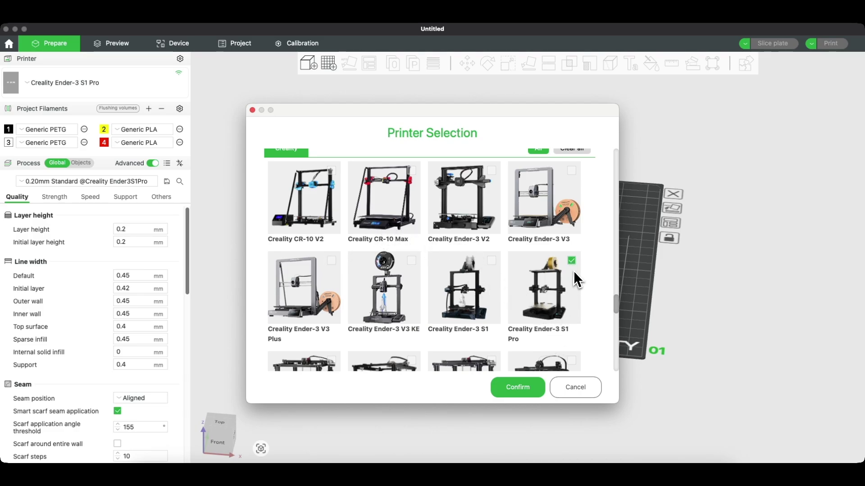
left_click(508, 388)
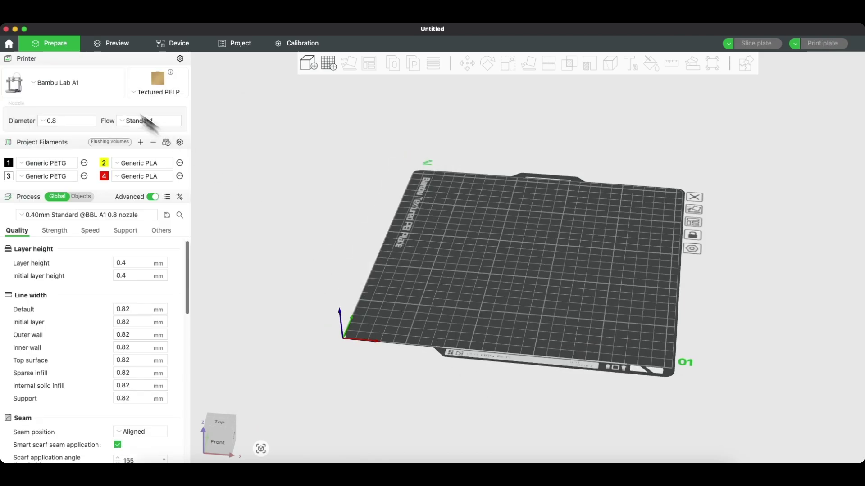
left_click(58, 81)
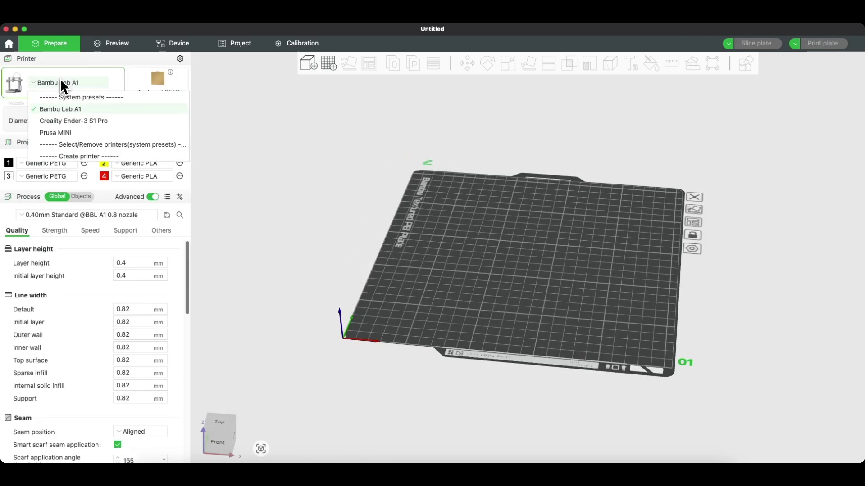
left_click(84, 125)
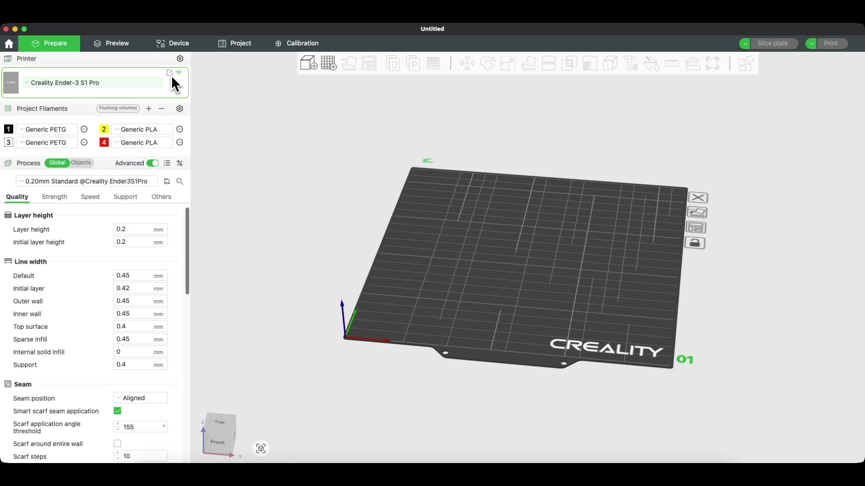
Step: Add a G29 line right after G28 in the printer's machine start G-code
left_click(170, 73)
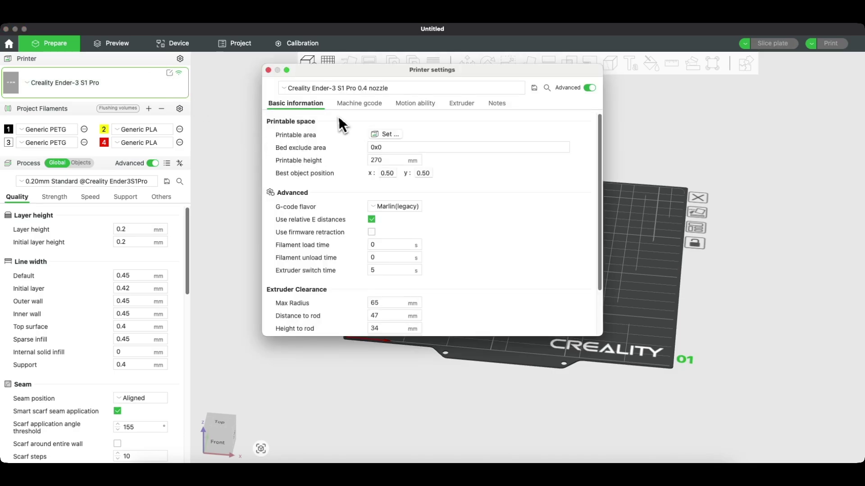
left_click(352, 107)
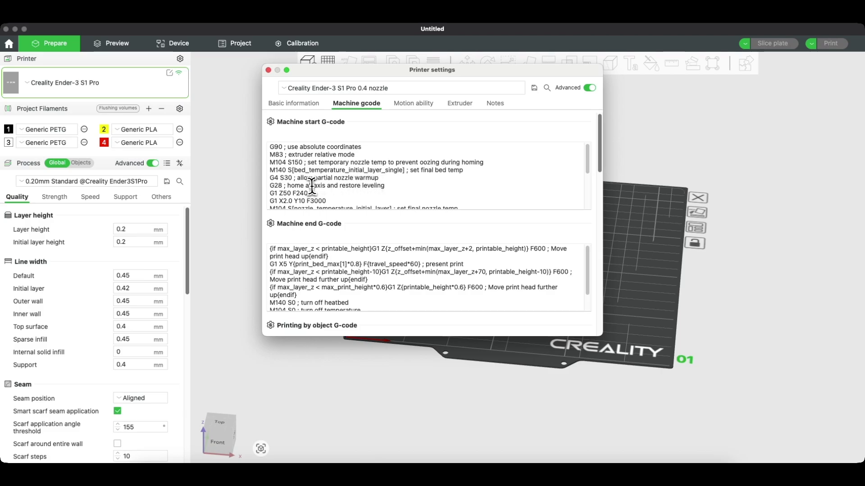
left_click(390, 186)
key("Return")
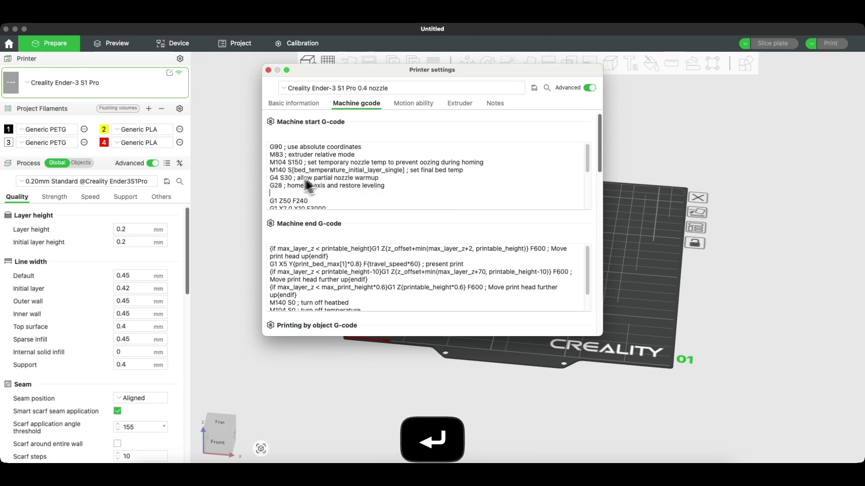
type("G")
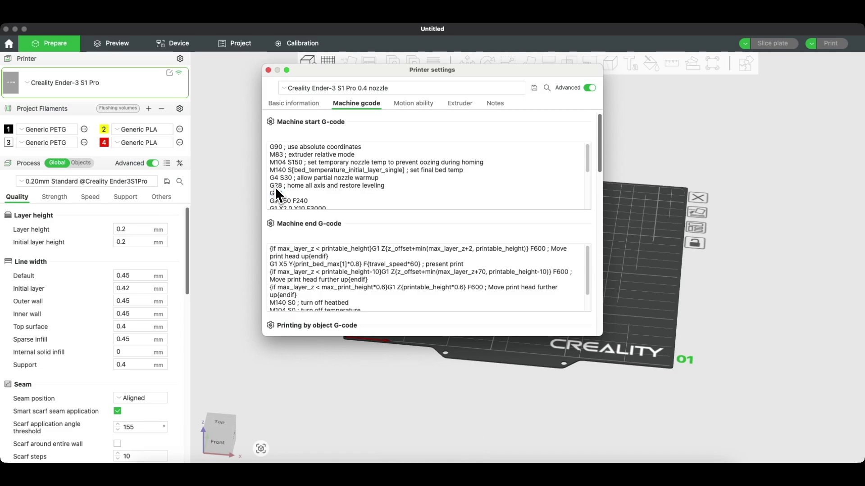
type("29")
scroll(328, 174, "down", 5)
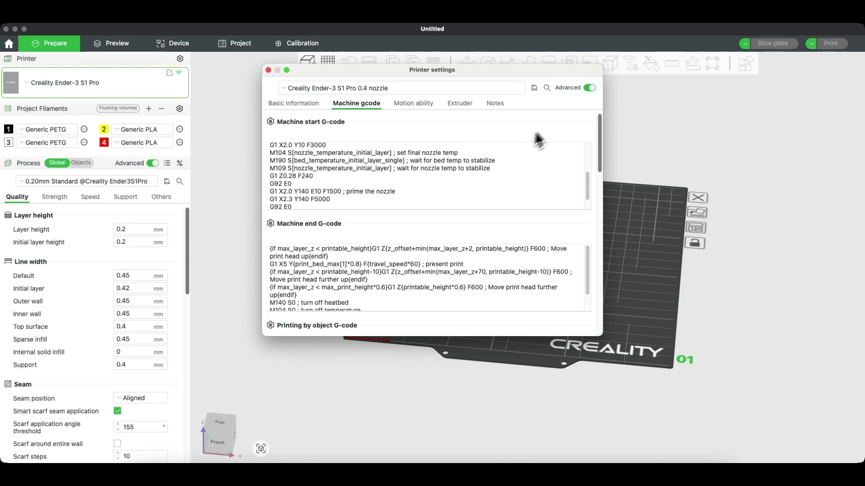
Step: Save the printer preset as 'Creality Ender-3 S1 Pro 0.4 nozzle - Copy' and close the settings
left_click(534, 87)
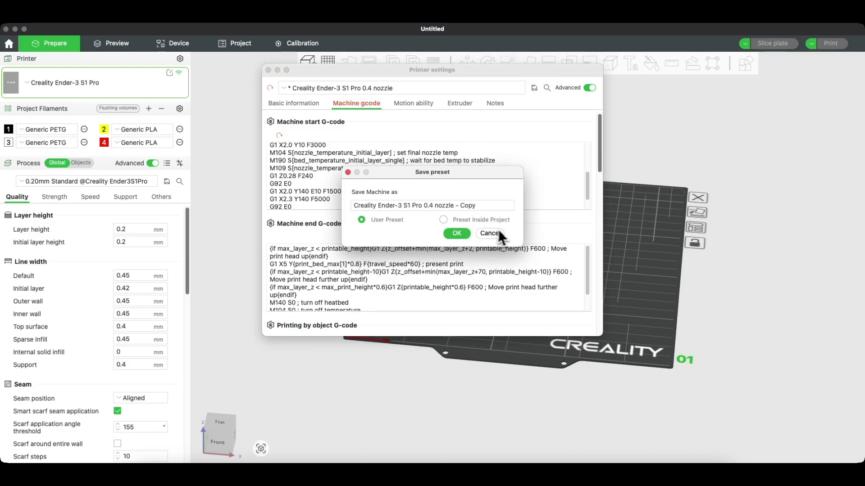
left_click(457, 208)
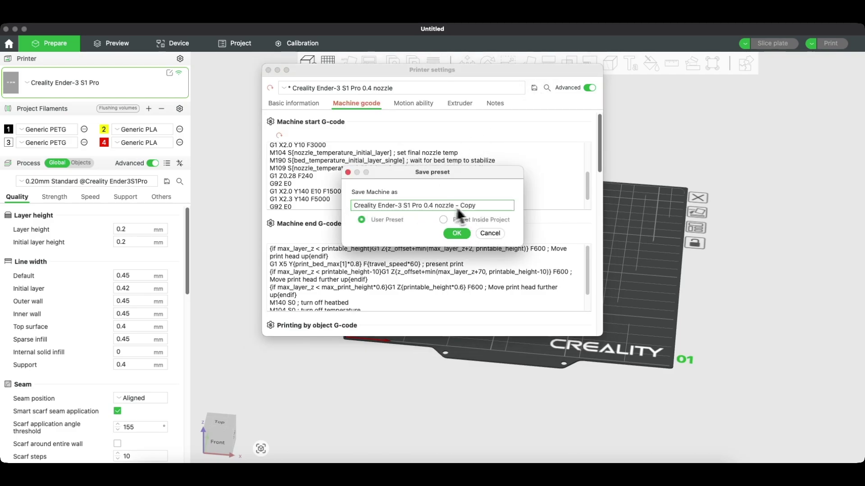
left_click(450, 233)
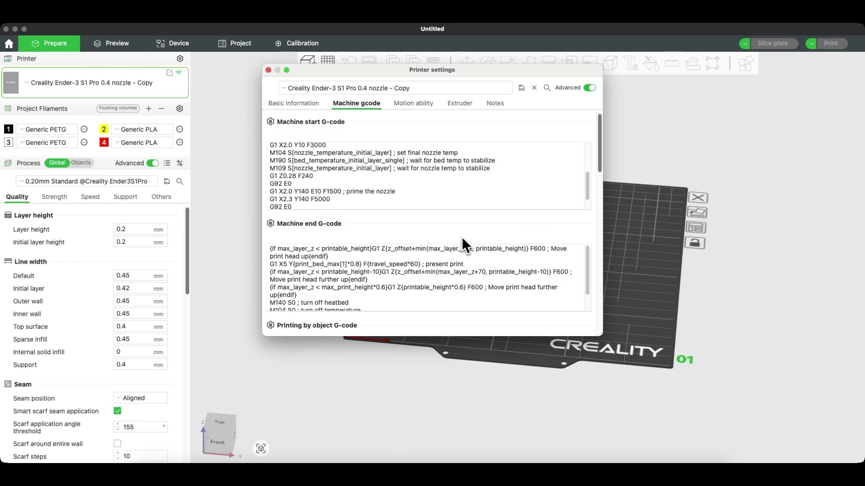
scroll(406, 178, "up", 4)
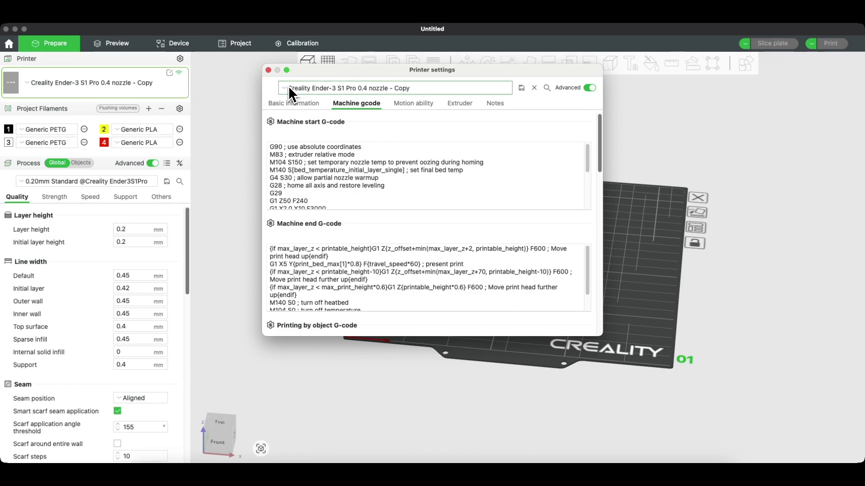
left_click(268, 70)
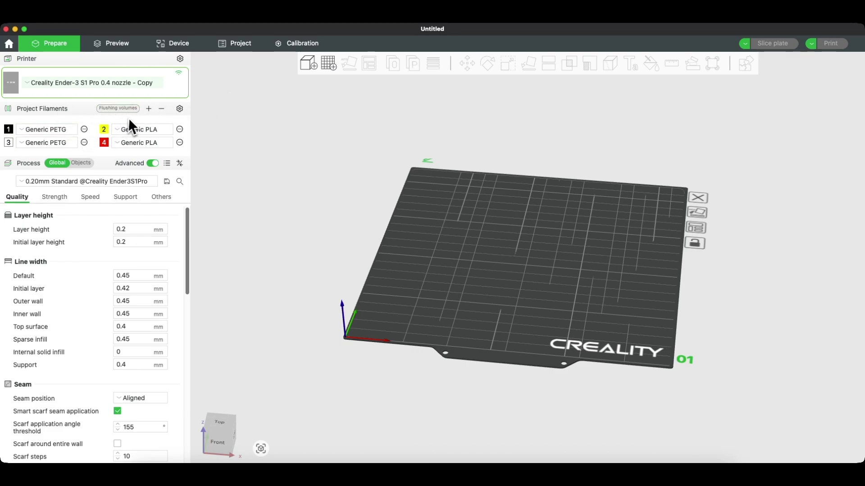
Step: Add then remove a fifth filament slot, leaving slot 1's filament unchanged
left_click(148, 109)
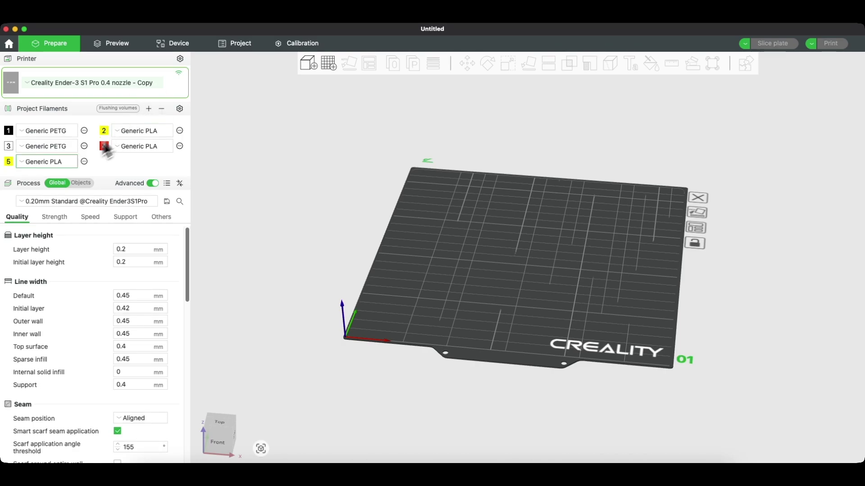
left_click(160, 109)
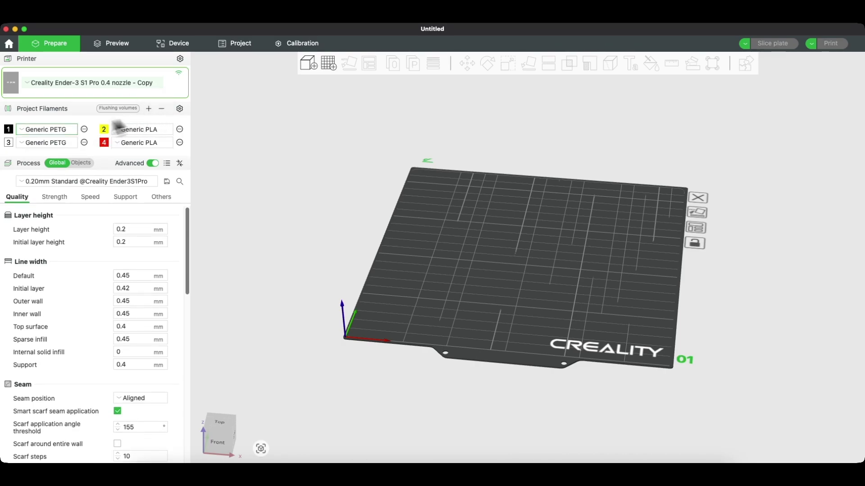
left_click(38, 132)
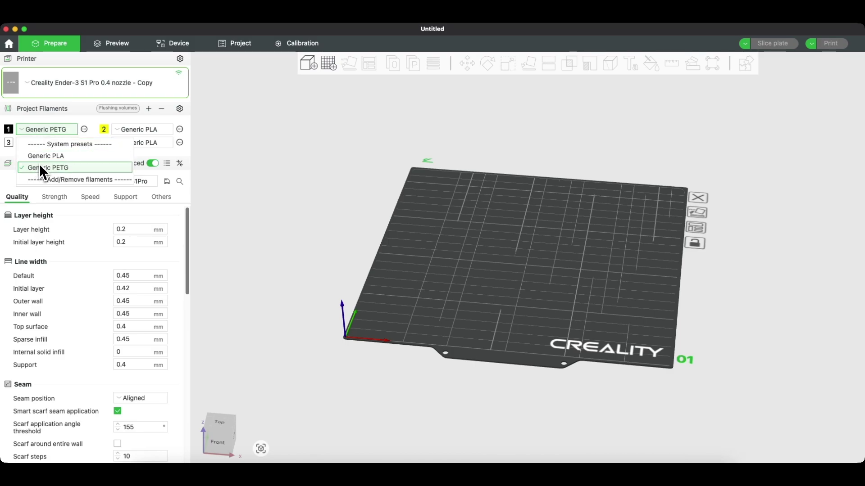
left_click(41, 133)
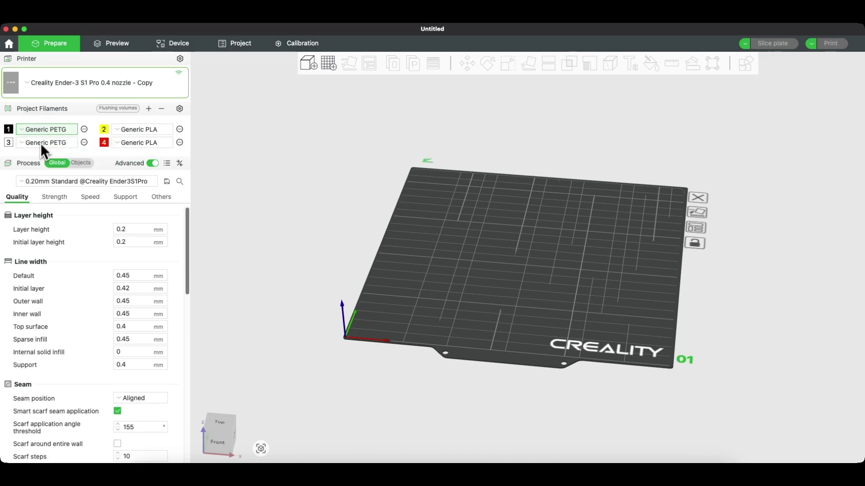
Step: Limit the system filaments to Generic PLA and Generic PETG and confirm the selection
left_click(180, 110)
scroll(413, 304, "down", 1)
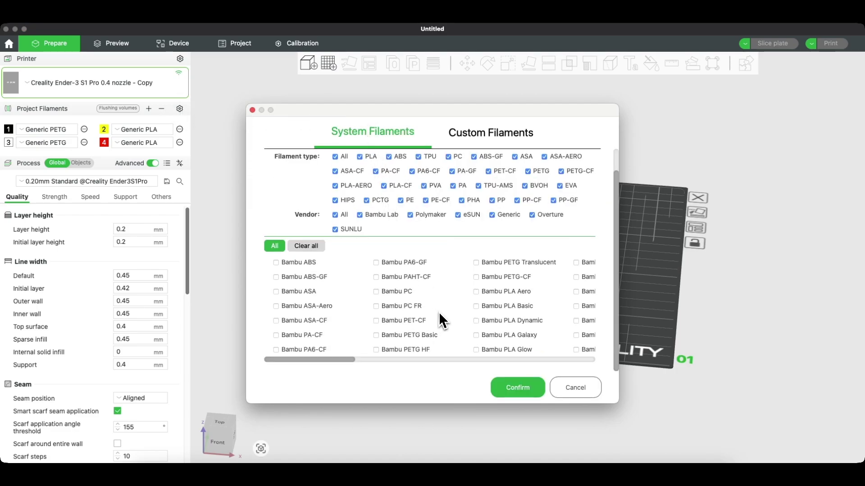
left_click_drag(318, 359, 463, 352)
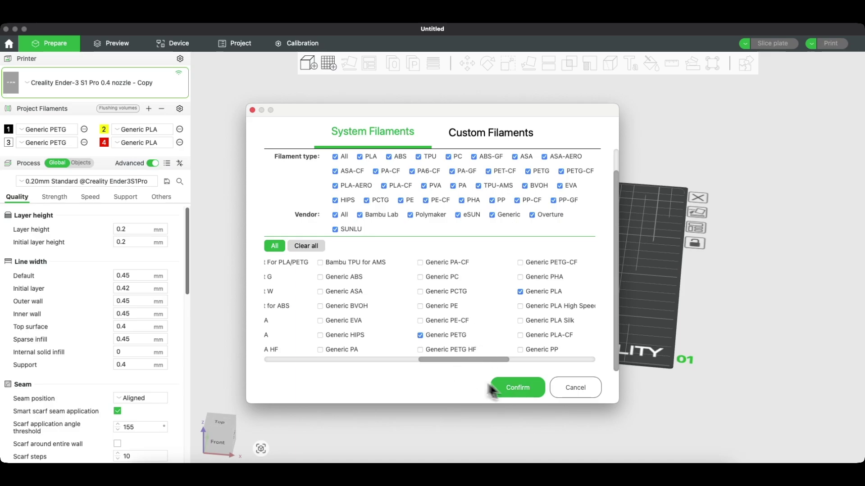
left_click(532, 394)
Step: Change filament 1 to Generic PLA
left_click(71, 134)
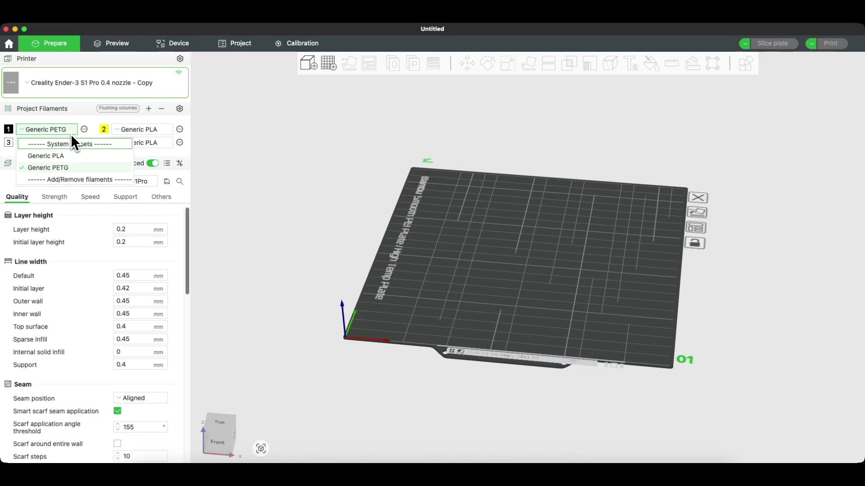
left_click(70, 133)
left_click(56, 133)
left_click(55, 152)
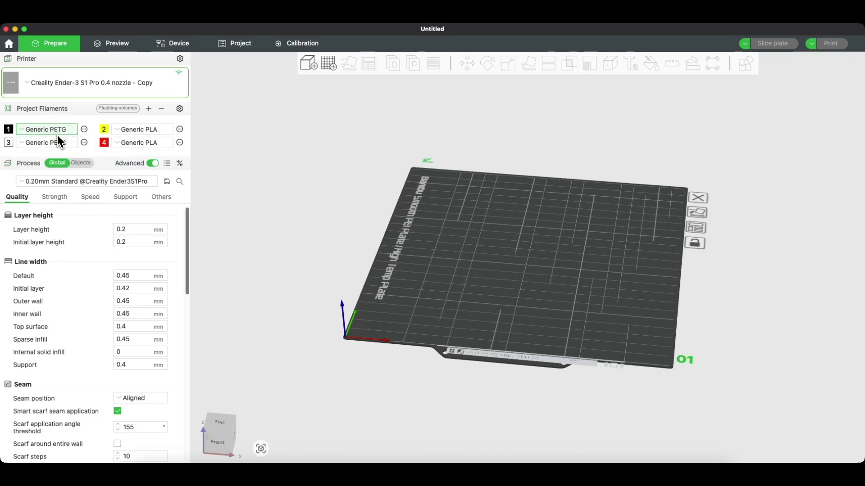
left_click(57, 129)
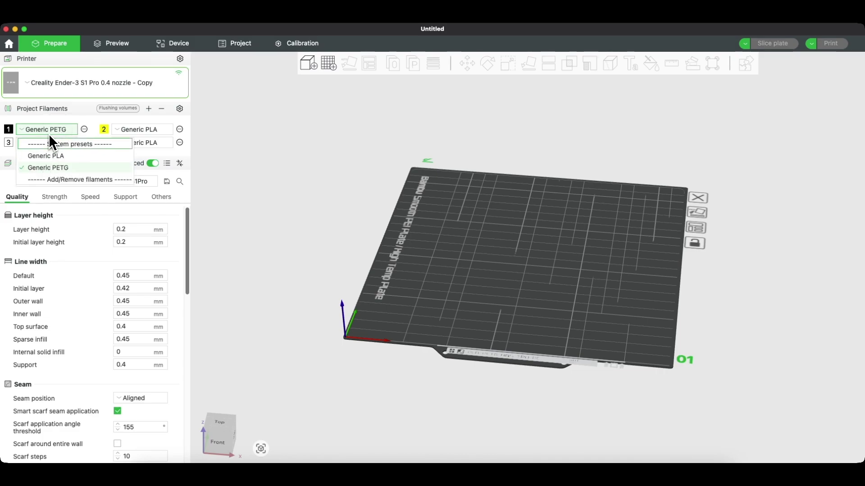
left_click(44, 156)
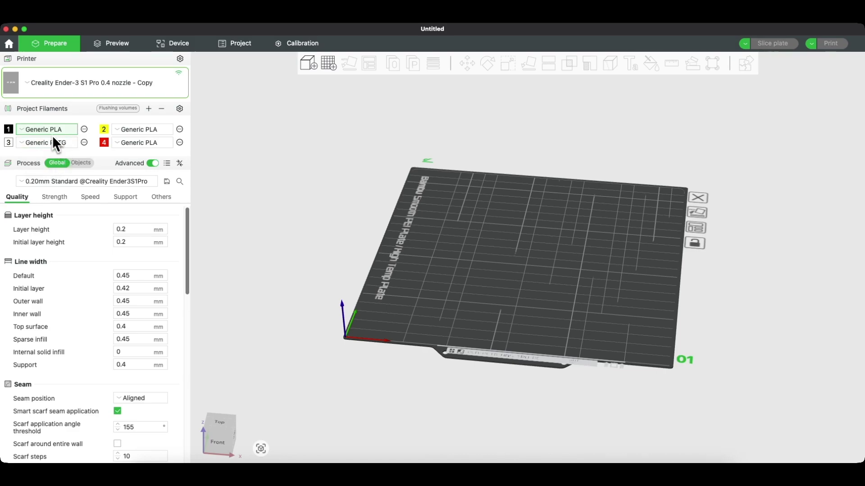
Step: Leave filament 1's colour unchanged and bring up the model import file chooser
left_click(12, 130)
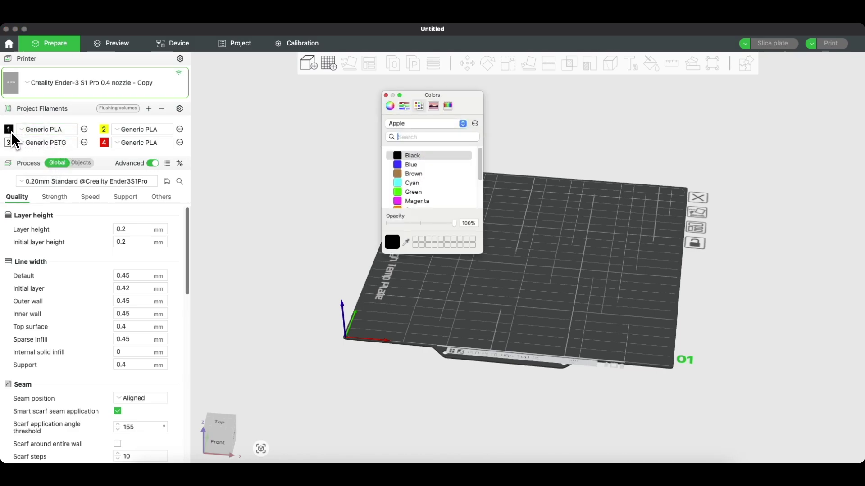
left_click(386, 96)
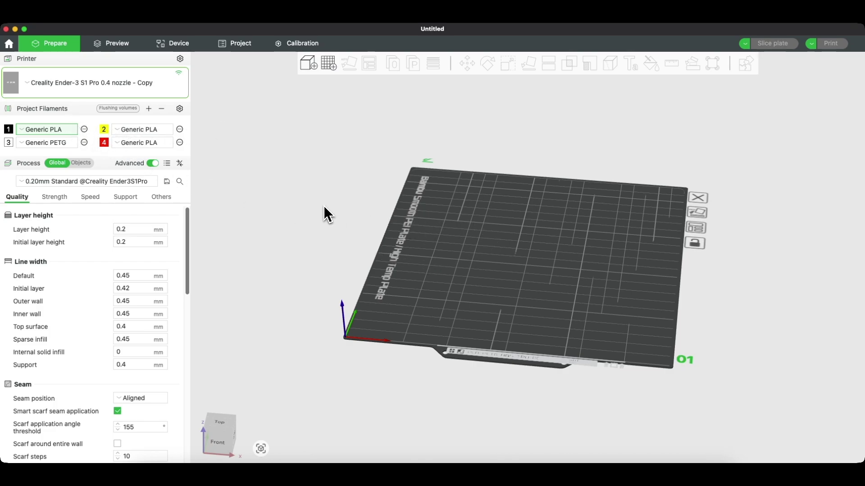
left_click(307, 64)
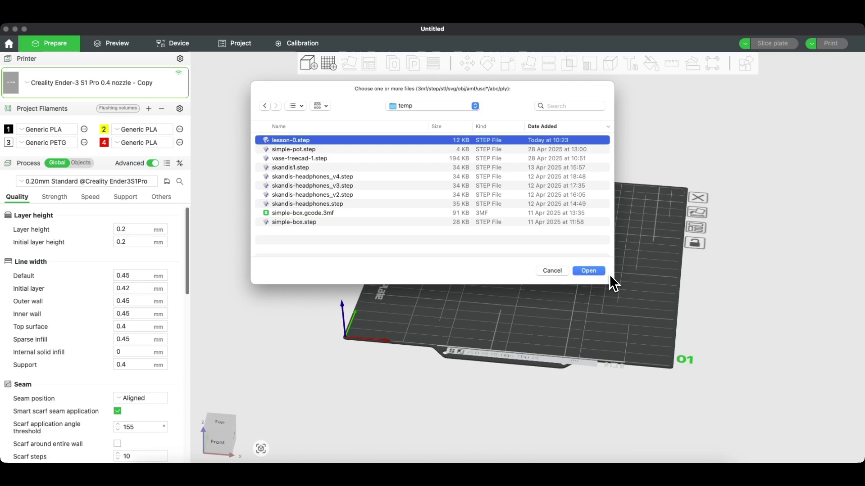
Step: Import lesson-0.step with default STEP settings and frame the 100 x 30 x 30 mm bracket
left_click(589, 272)
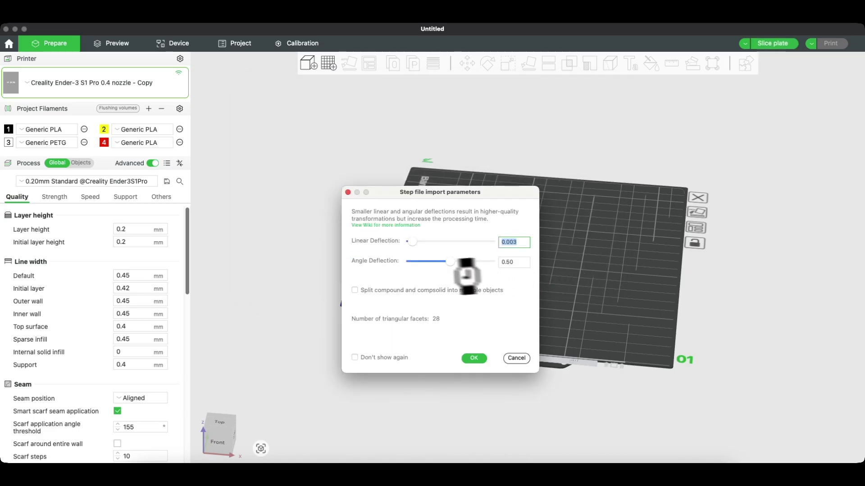
left_click(474, 358)
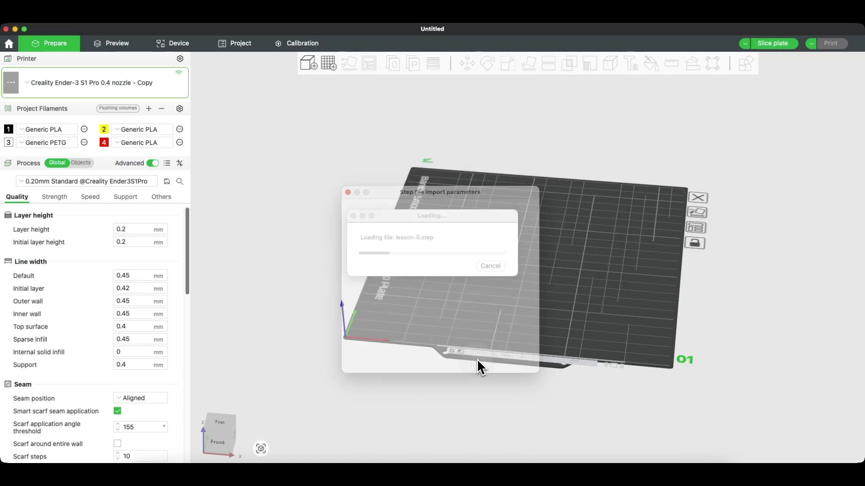
key("0")
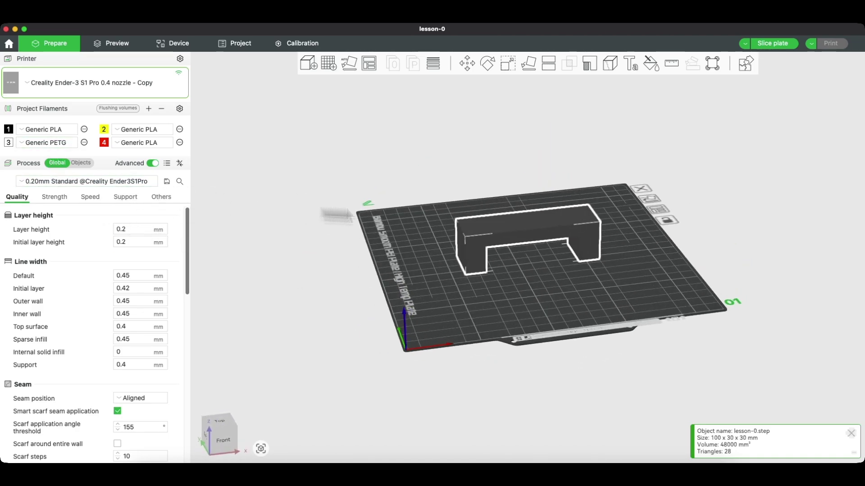
left_click(492, 212)
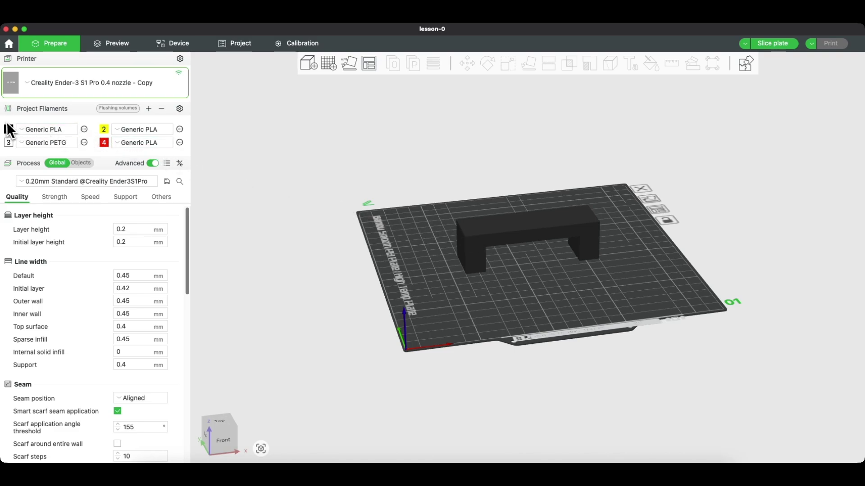
left_click(85, 131)
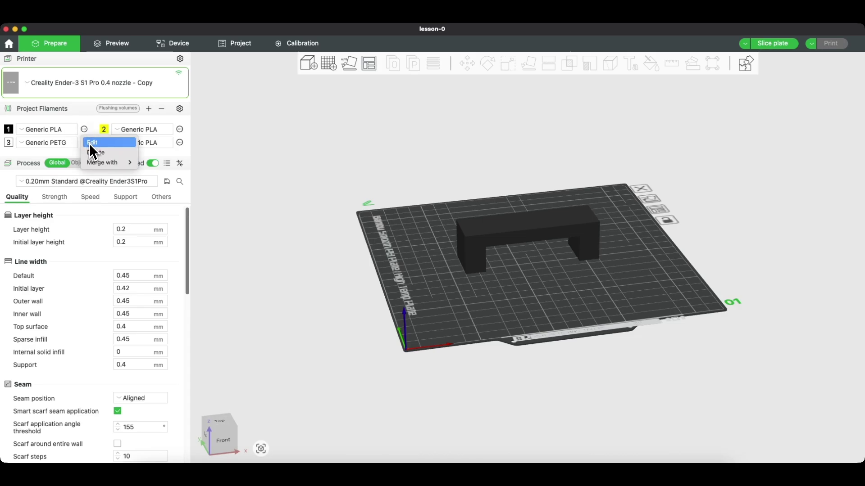
Step: Open the Generic PLA filament settings for filament 1 and scroll to the temperatures
left_click(102, 143)
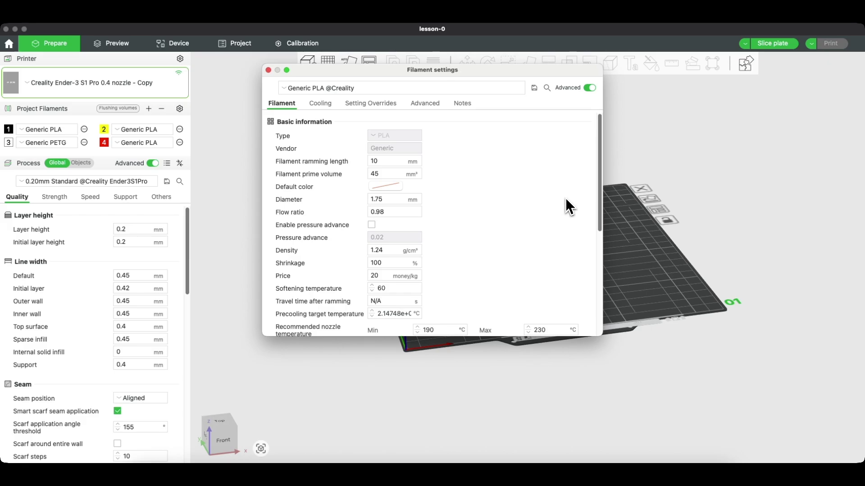
scroll(533, 186, "down", 5)
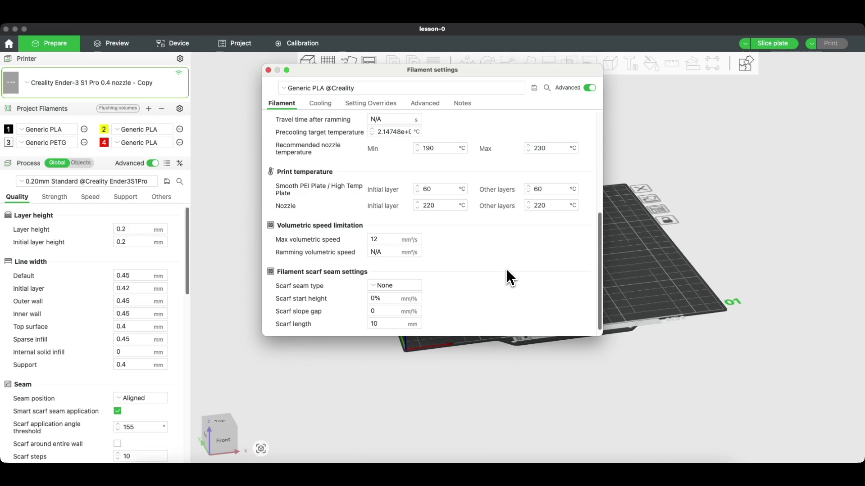
scroll(506, 269, "down", 1)
scroll(506, 269, "up", 5)
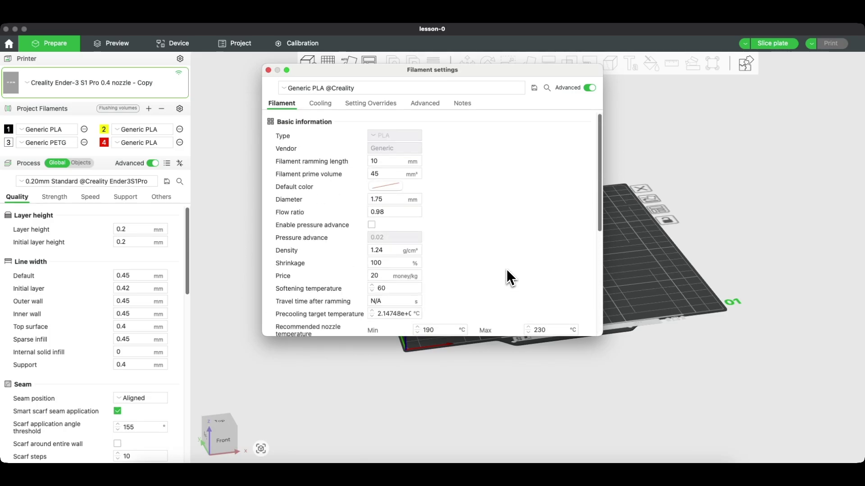
scroll(507, 269, "down", 2)
scroll(506, 276, "down", 1)
scroll(478, 236, "down", 1)
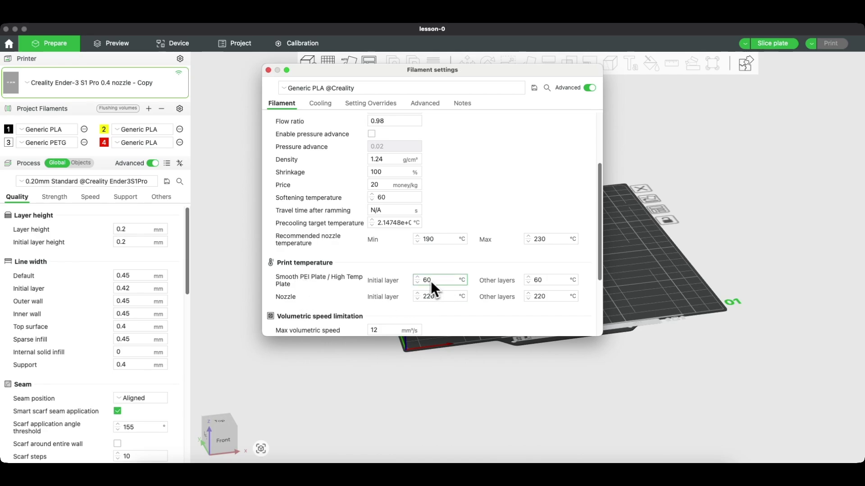
Step: Change the nozzle initial-layer and other-layers temperatures from 220 to 210 °C
mouse_move(436, 282)
mouse_move(545, 281)
mouse_move(553, 300)
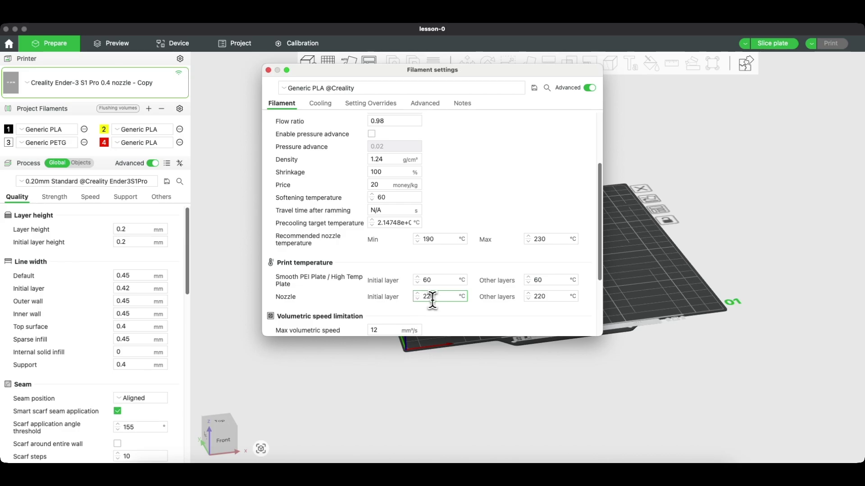
left_click_drag(427, 296, 446, 296)
type("21")
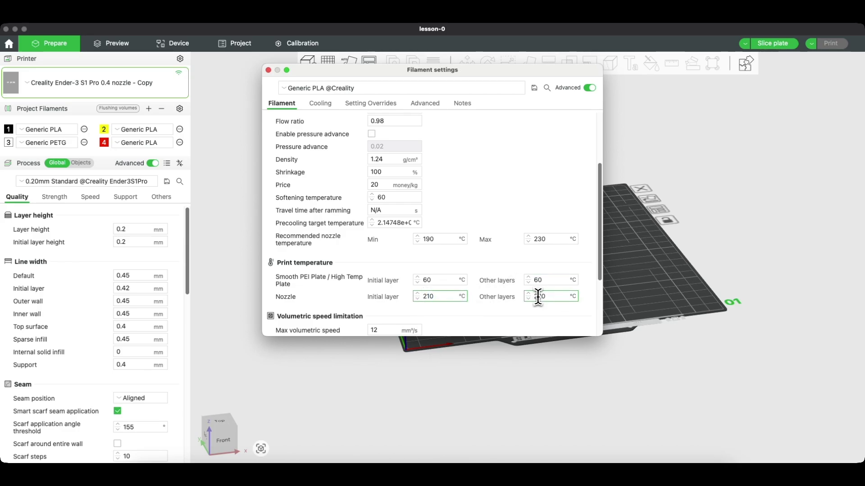
left_click_drag(538, 296, 555, 296)
type("10")
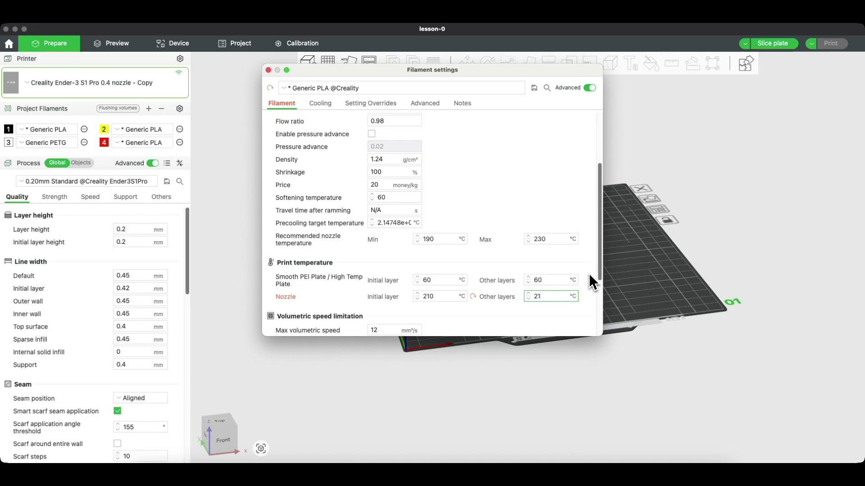
left_click(500, 306)
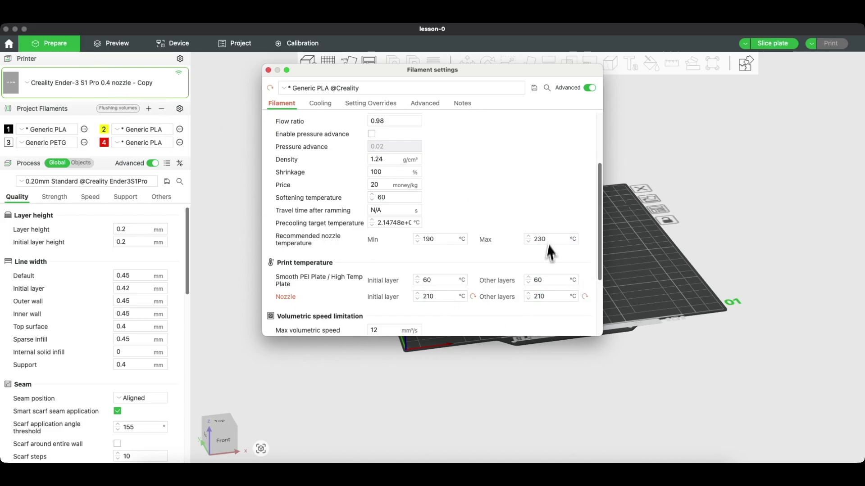
left_click(430, 296)
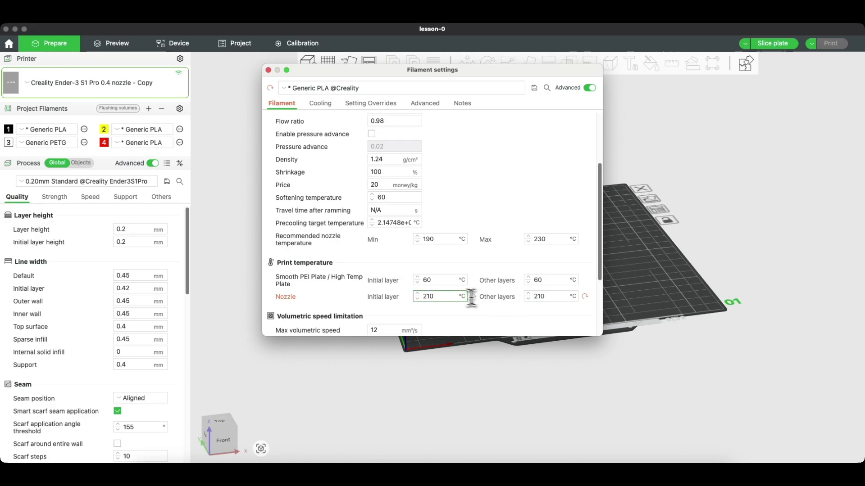
left_click(552, 297)
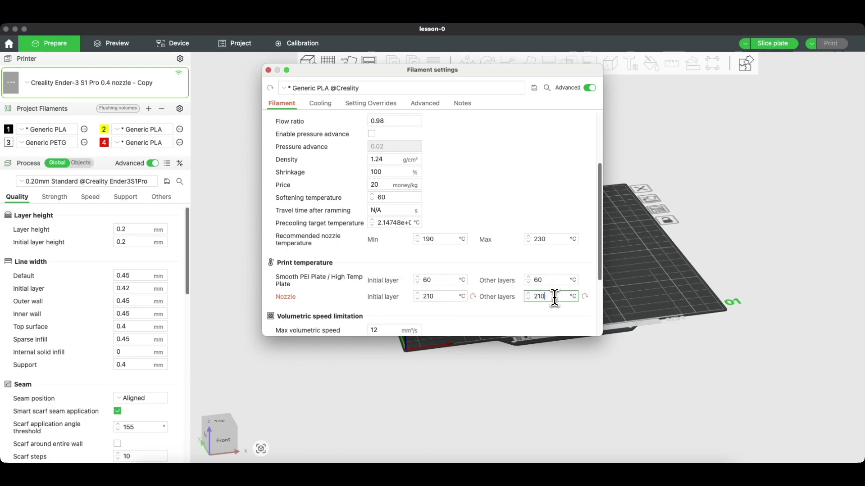
Step: Check the flow ratio and leave it at 0.98
scroll(513, 286, "up", 5)
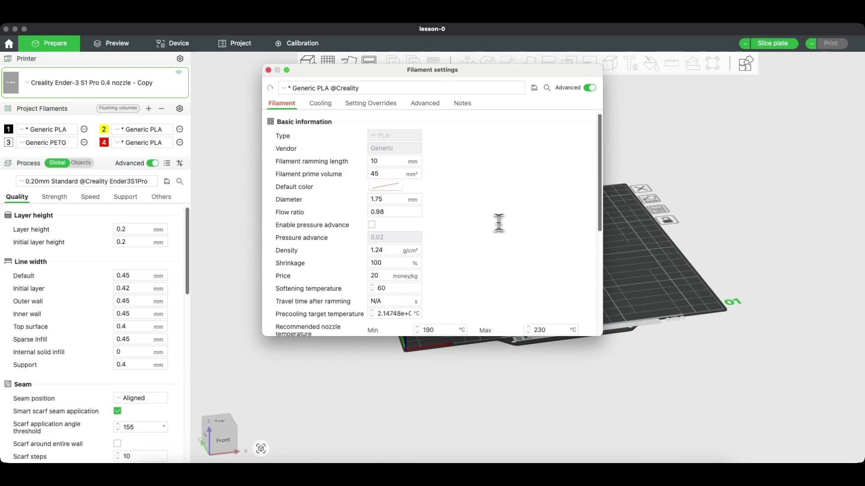
left_click(389, 212)
key("Return")
left_click(390, 214)
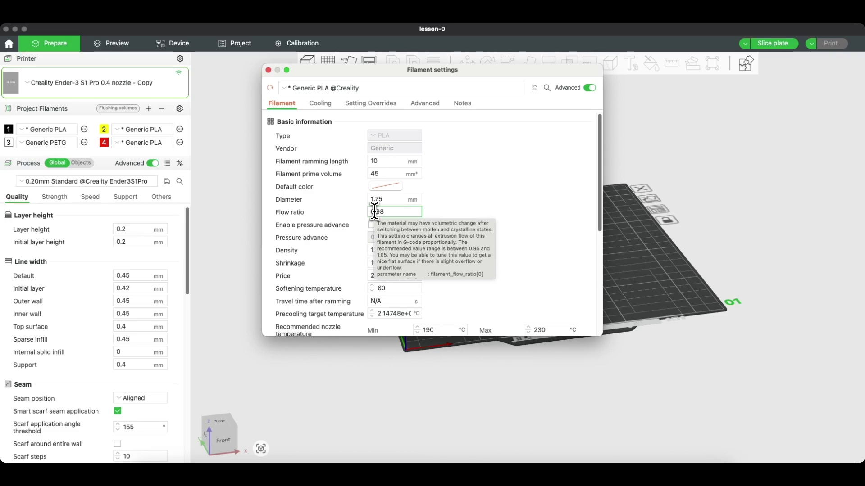
scroll(552, 240, "down", 5)
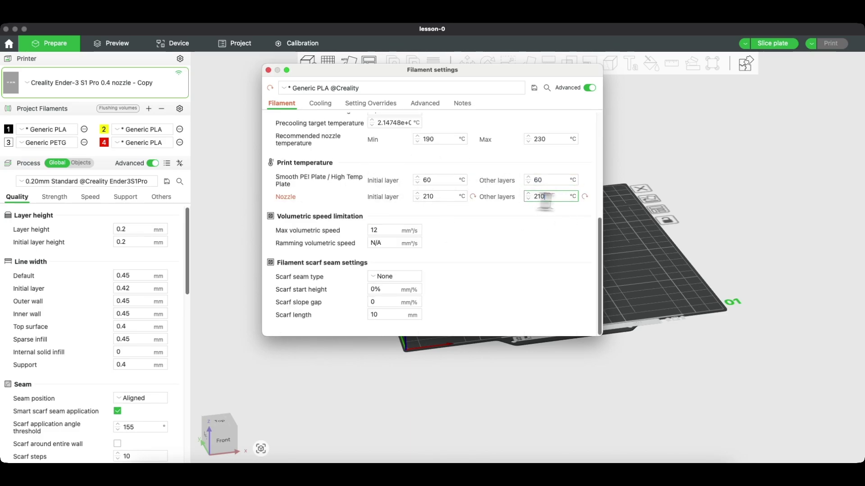
scroll(520, 217, "up", 5)
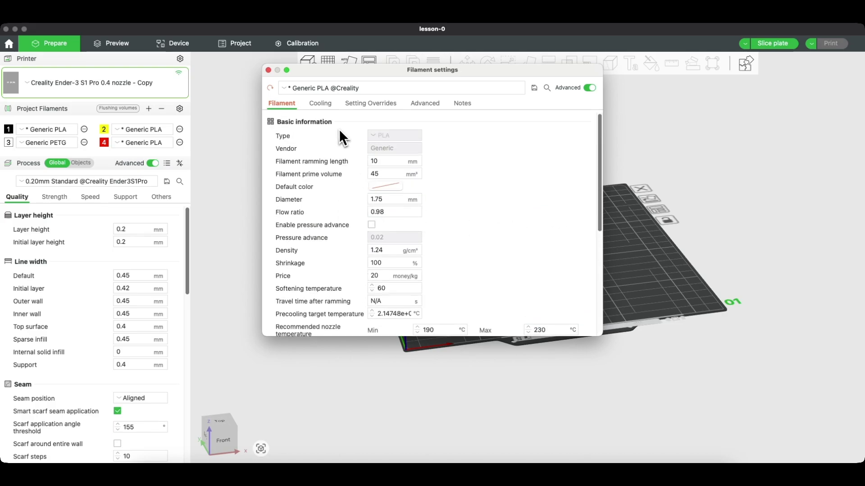
left_click(534, 88)
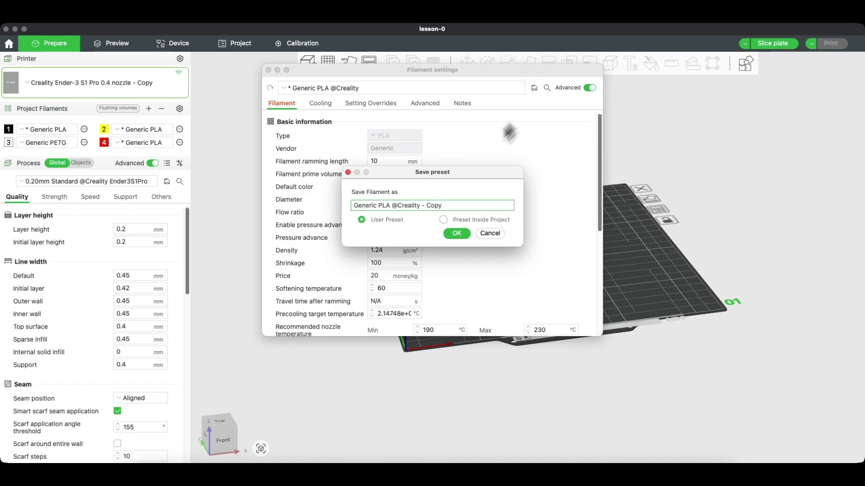
left_click(456, 233)
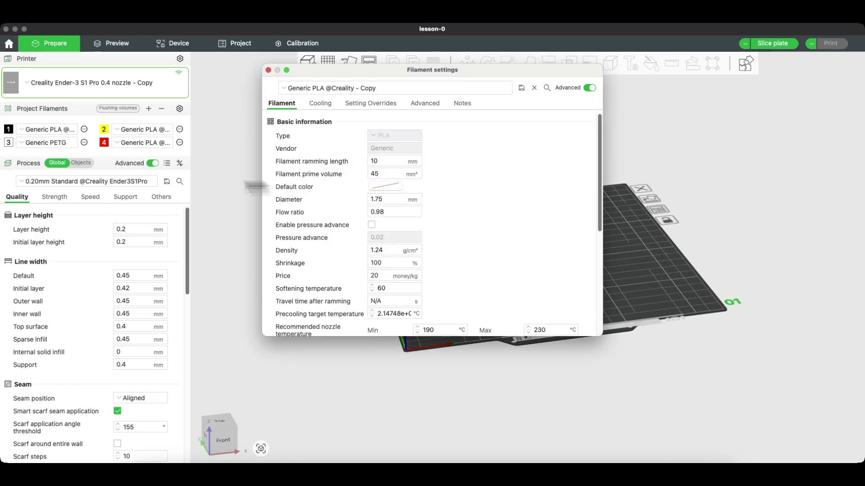
left_click(268, 70)
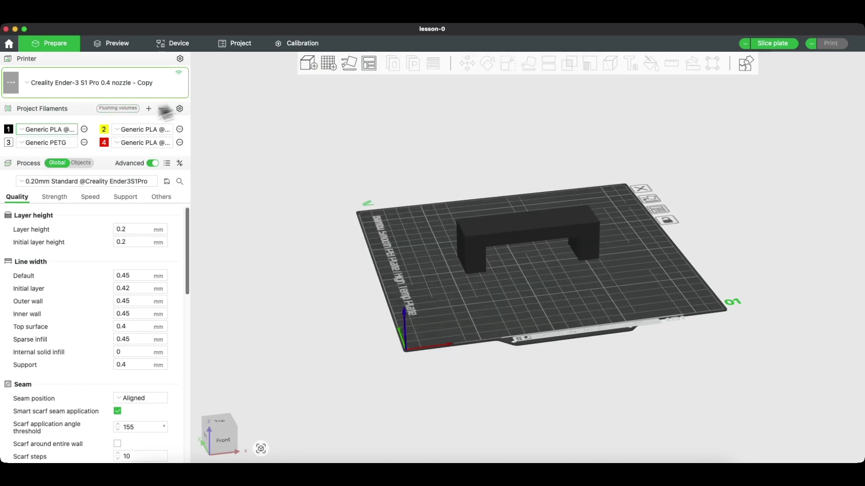
left_click(52, 131)
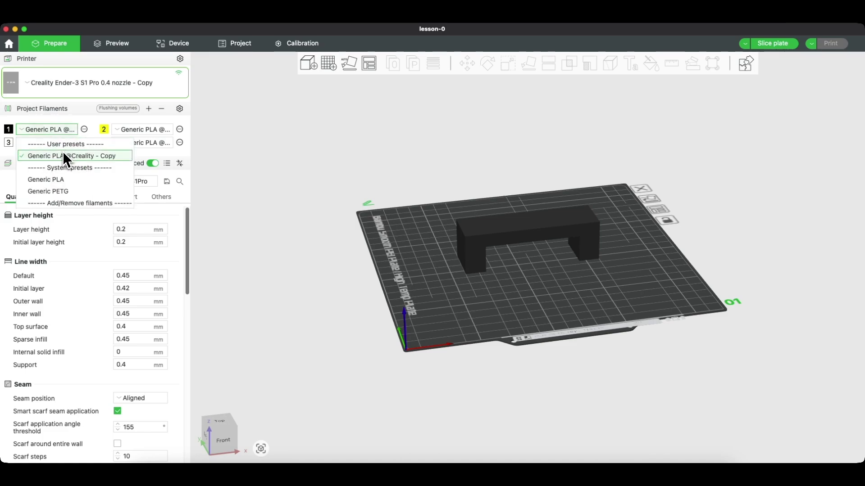
left_click(81, 157)
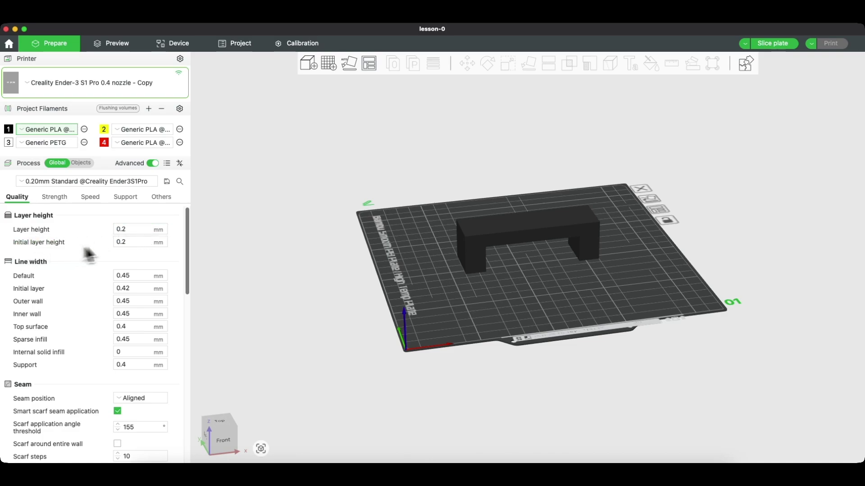
left_click(132, 242)
left_click(134, 229)
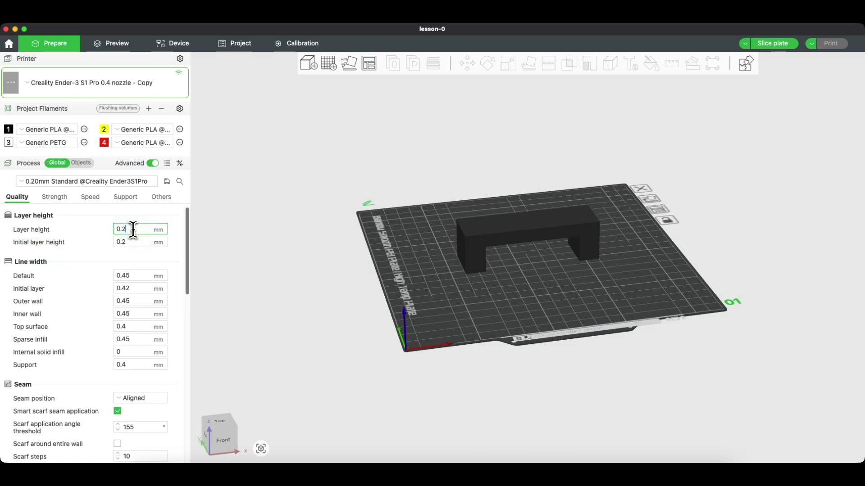
left_click(45, 182)
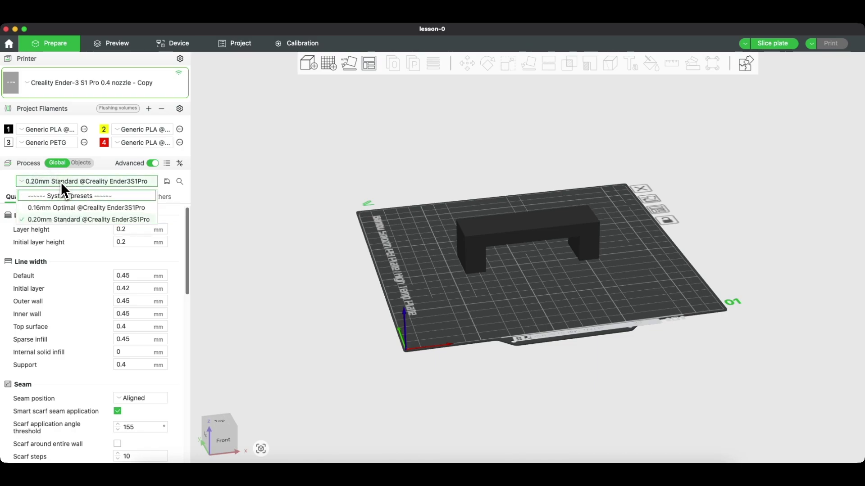
left_click(45, 219)
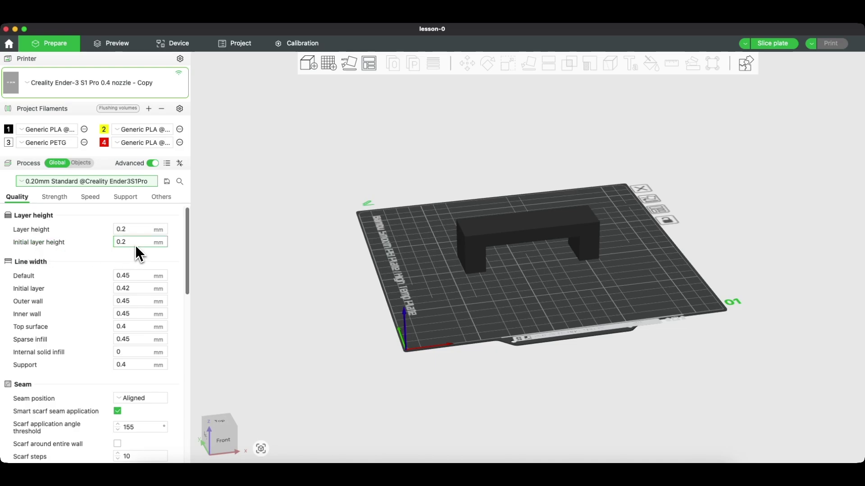
mouse_move(136, 247)
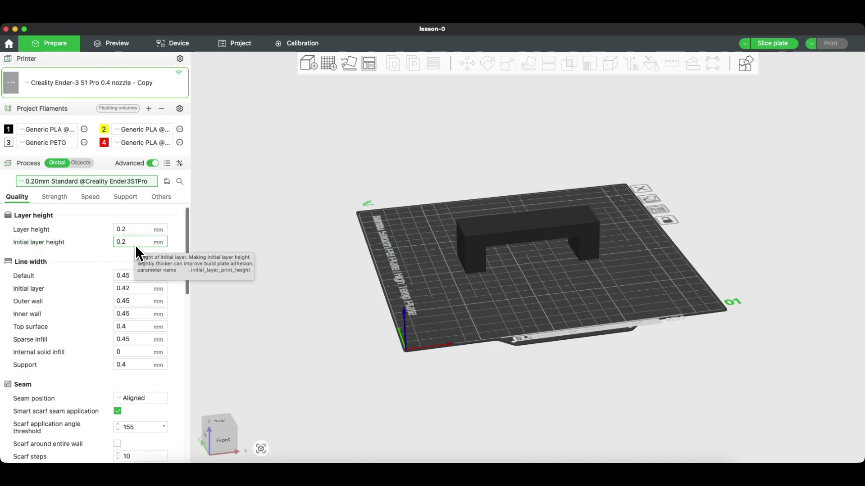
mouse_move(113, 234)
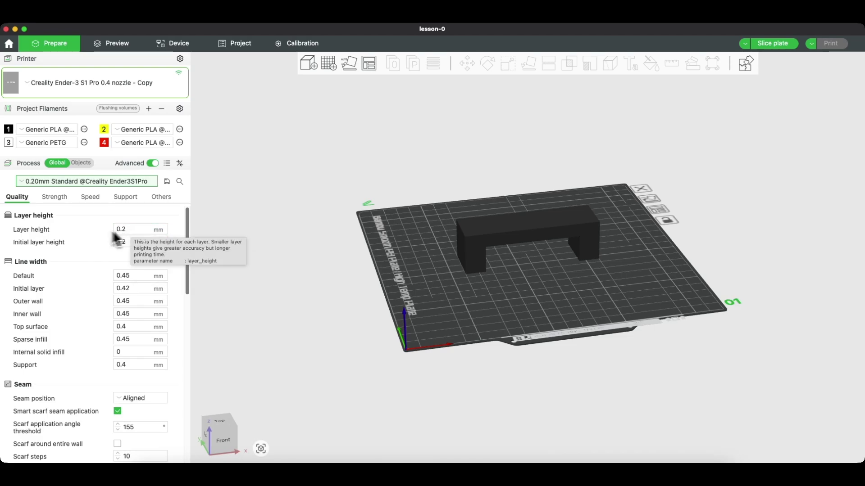
left_click(142, 228)
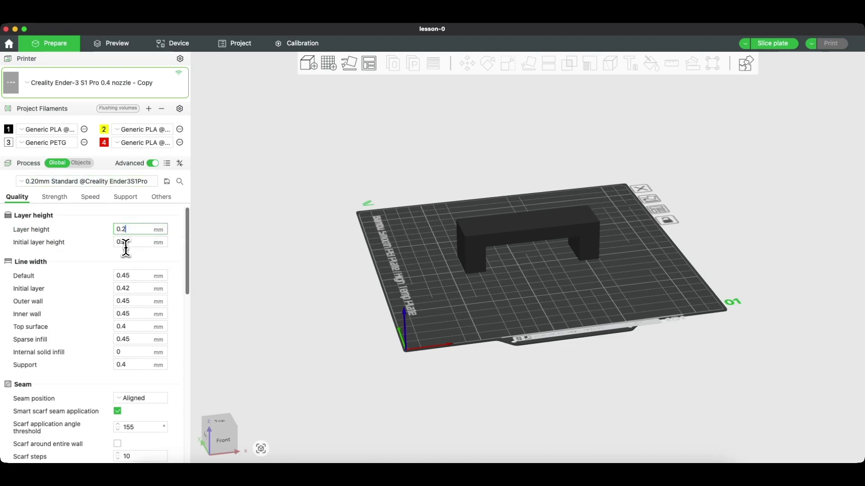
type("8")
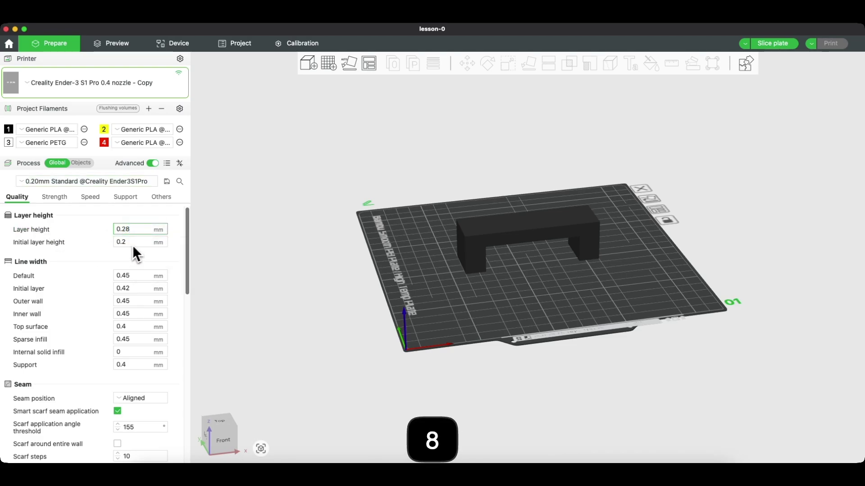
left_click(134, 243)
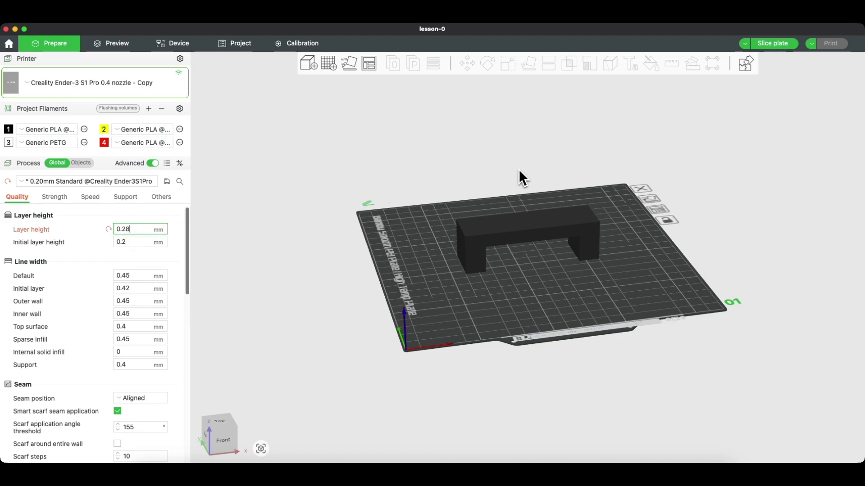
left_click(153, 232)
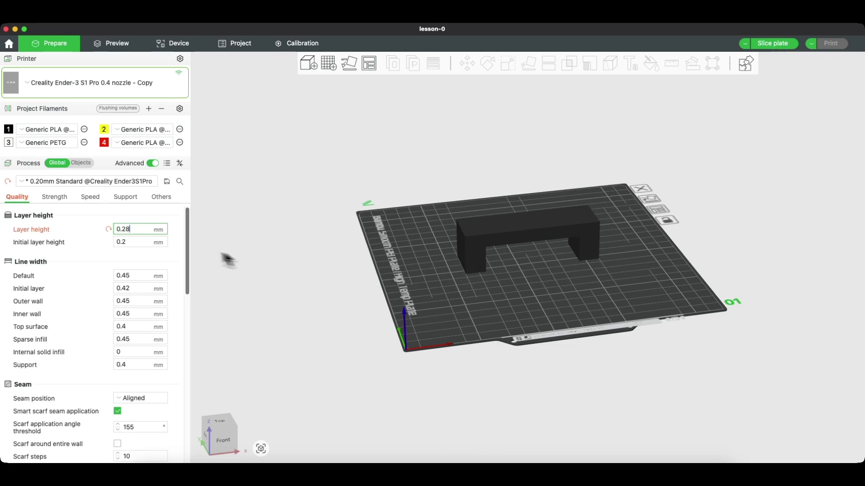
key("BackSpace")
key("Return")
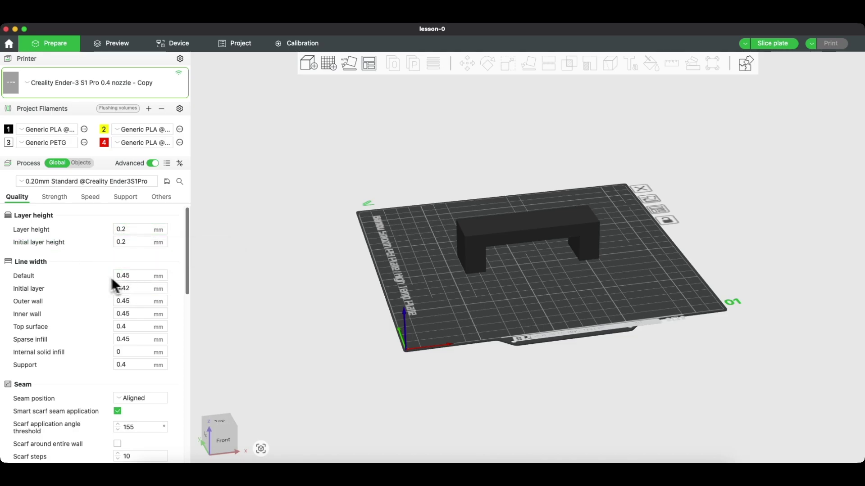
scroll(142, 281, "down", 4)
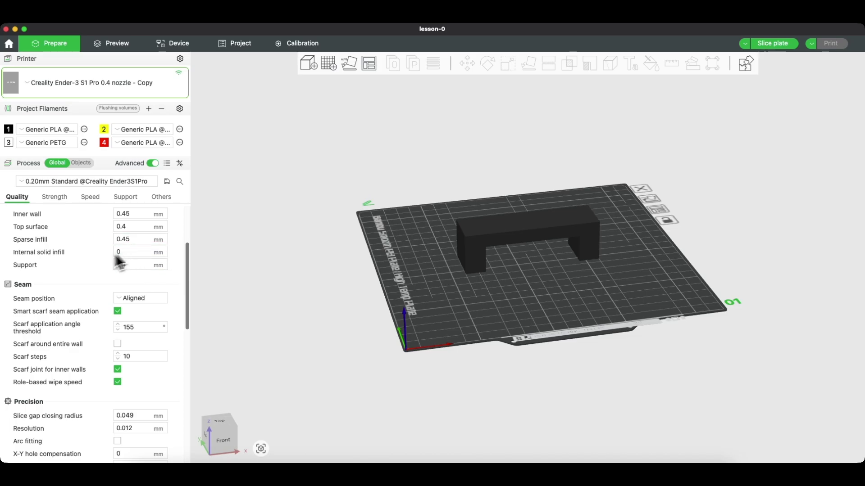
scroll(90, 306, "down", 2)
scroll(92, 307, "down", 10)
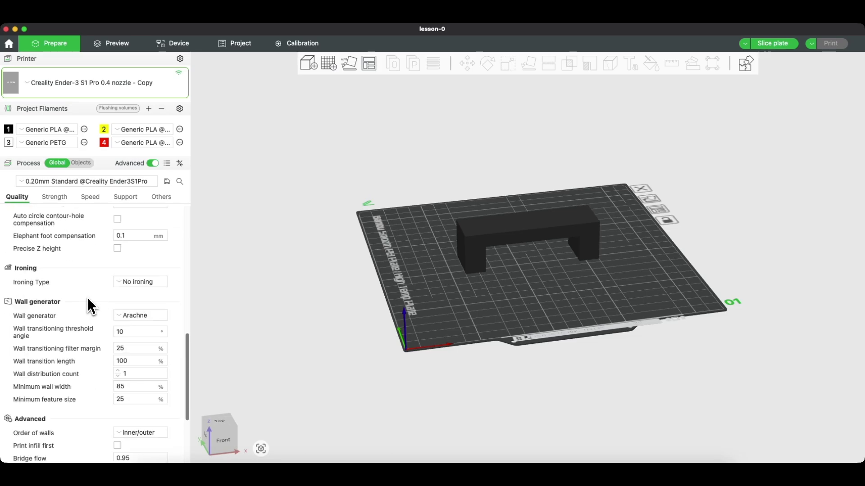
scroll(91, 308, "down", 5)
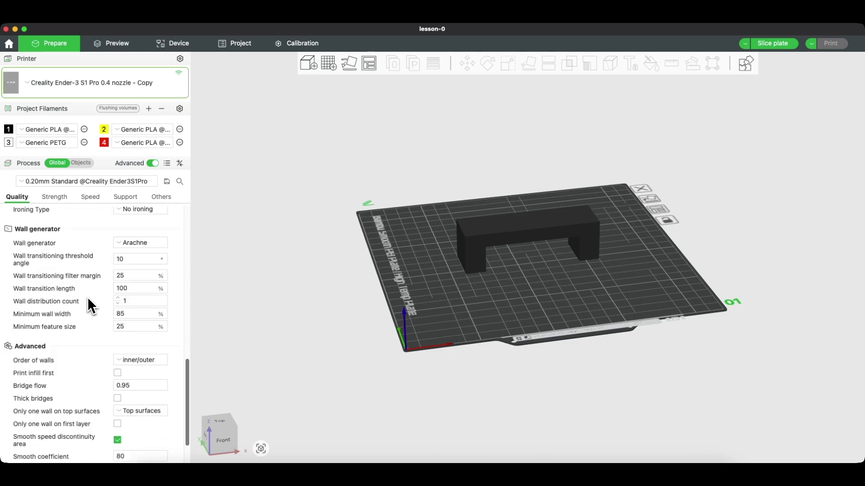
scroll(92, 308, "up", 15)
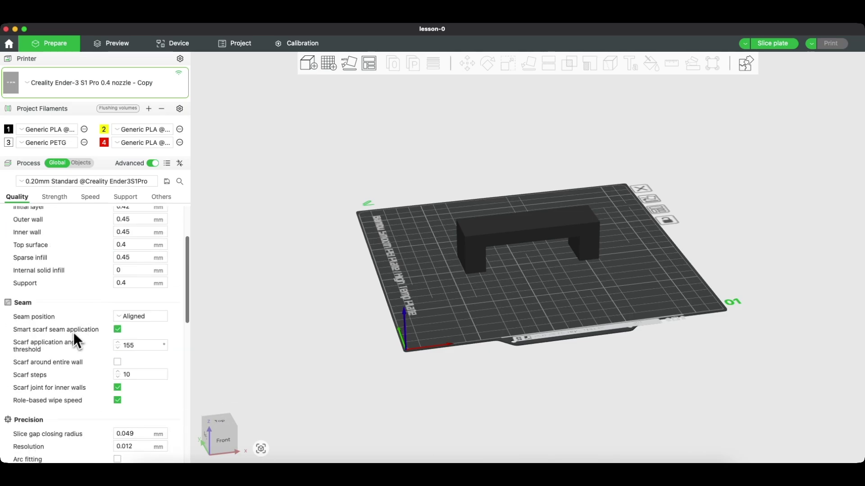
scroll(73, 350, "up", 4)
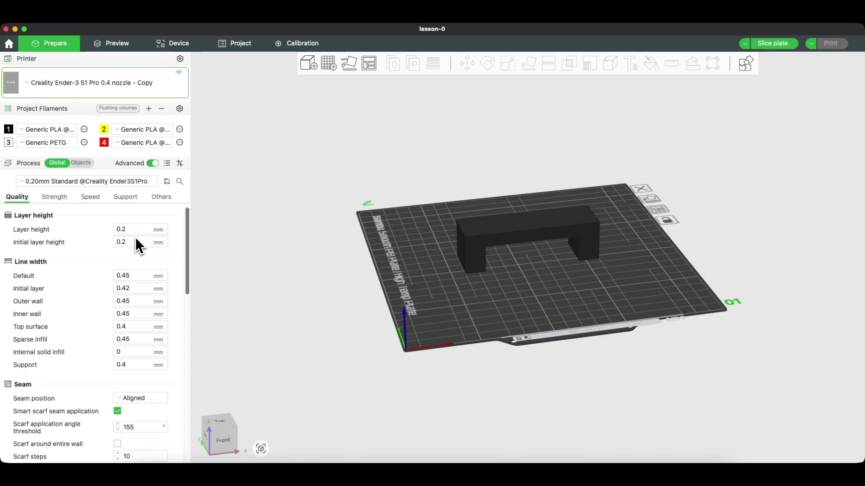
Step: Slice the bracket and inspect the walls up to layer 82 from above and at an angle
left_click(59, 199)
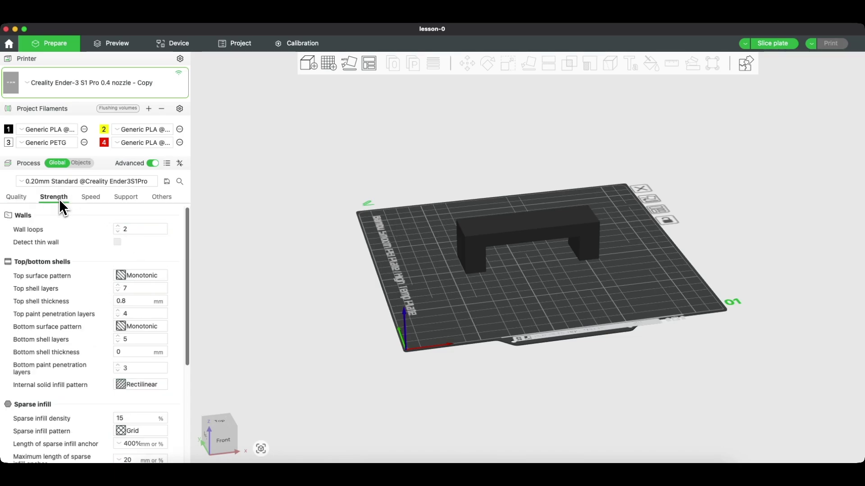
mouse_move(58, 234)
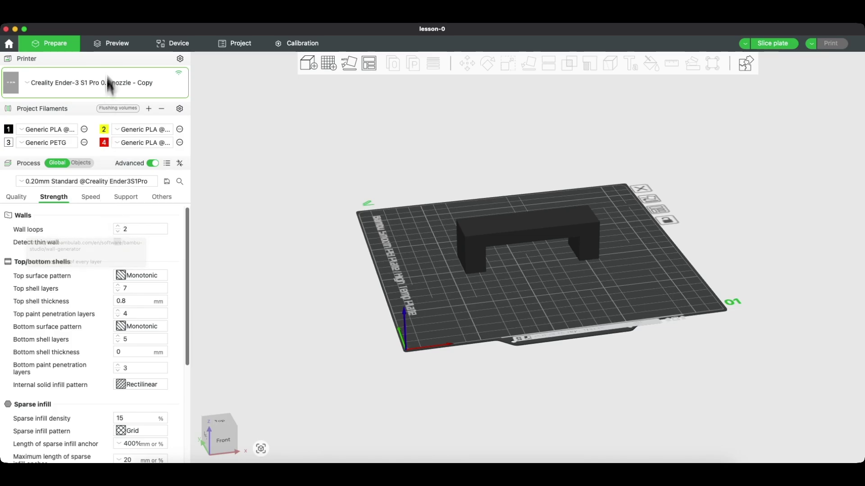
left_click(114, 48)
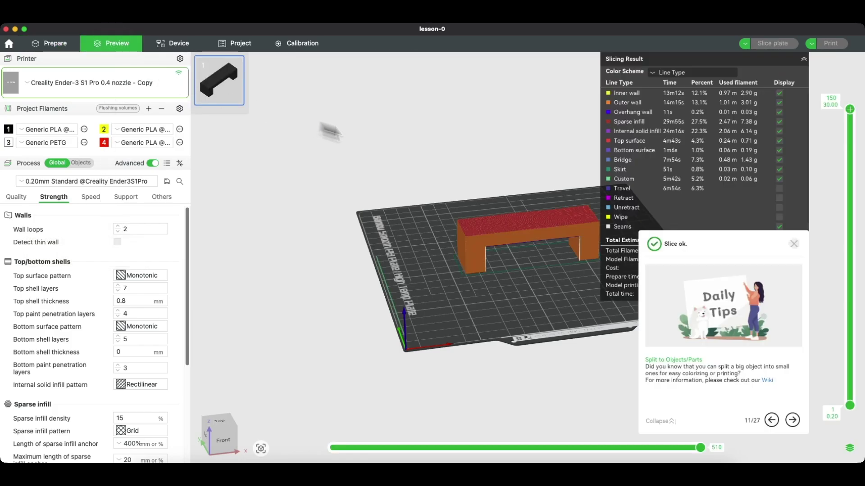
left_click_drag(851, 112, 849, 241)
left_click_drag(552, 317, 507, 273)
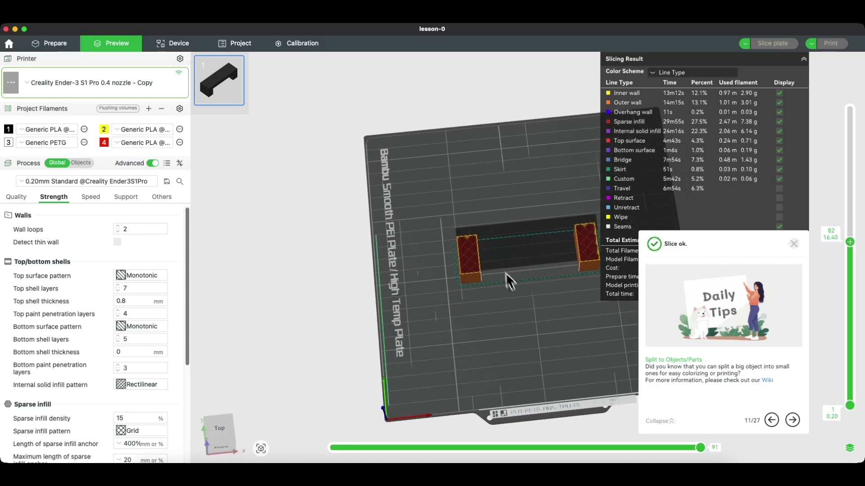
scroll(478, 259, "up", 5)
scroll(506, 252, "down", 5)
scroll(457, 252, "up", 5)
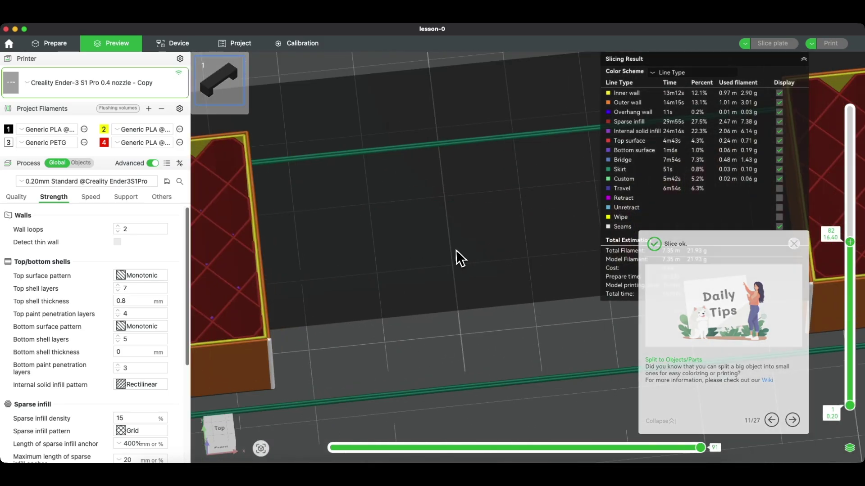
left_click_drag(411, 264, 387, 256)
scroll(387, 256, "down", 5)
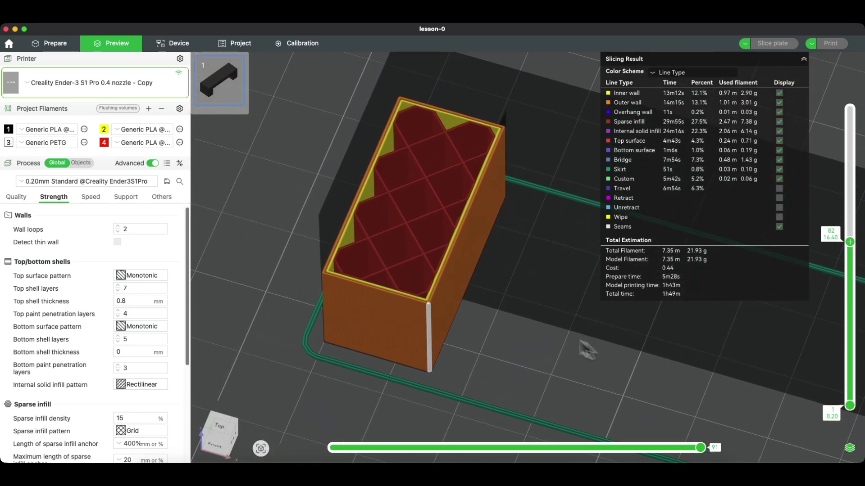
scroll(444, 297, "up", 8)
scroll(405, 250, "down", 5)
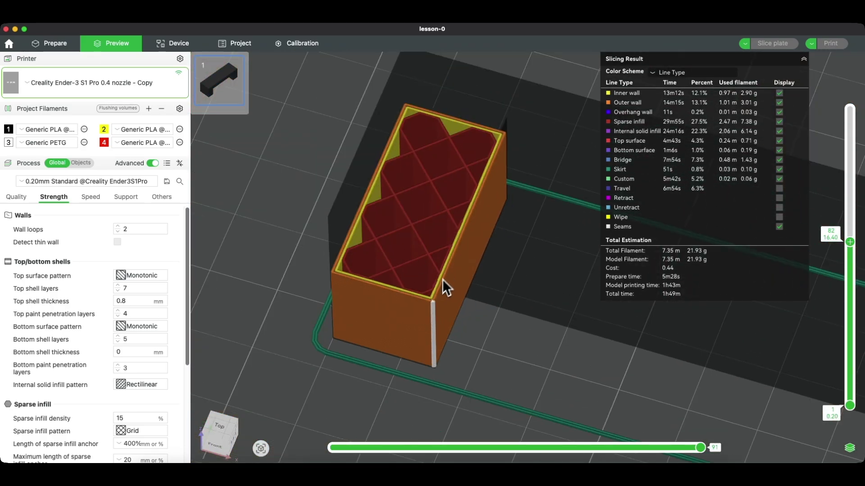
Step: Raise wall loops to 4 and reslice for a fresh preview
left_click(120, 228)
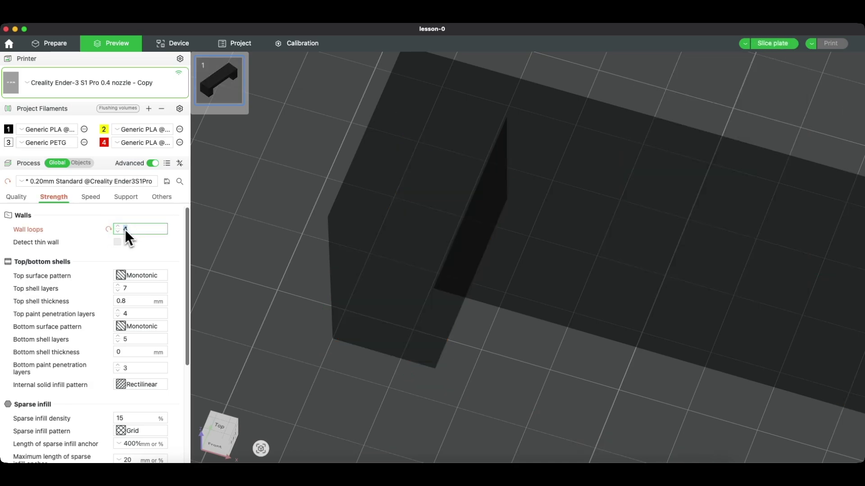
left_click(56, 45)
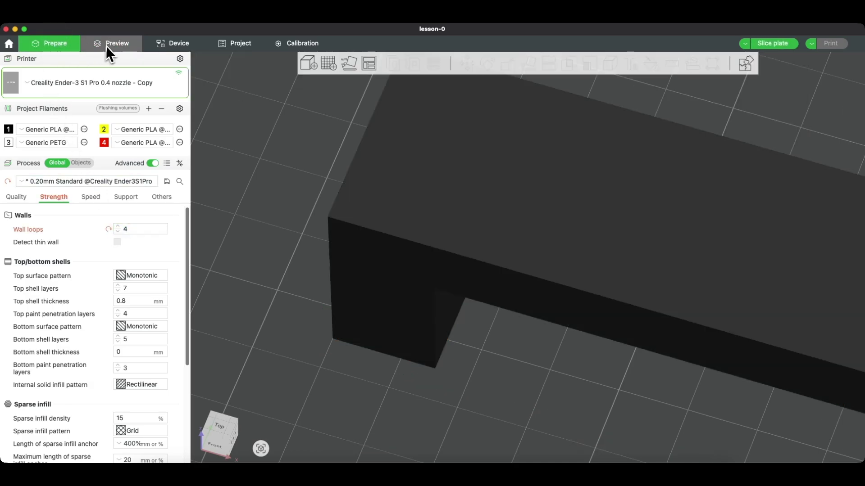
left_click(109, 45)
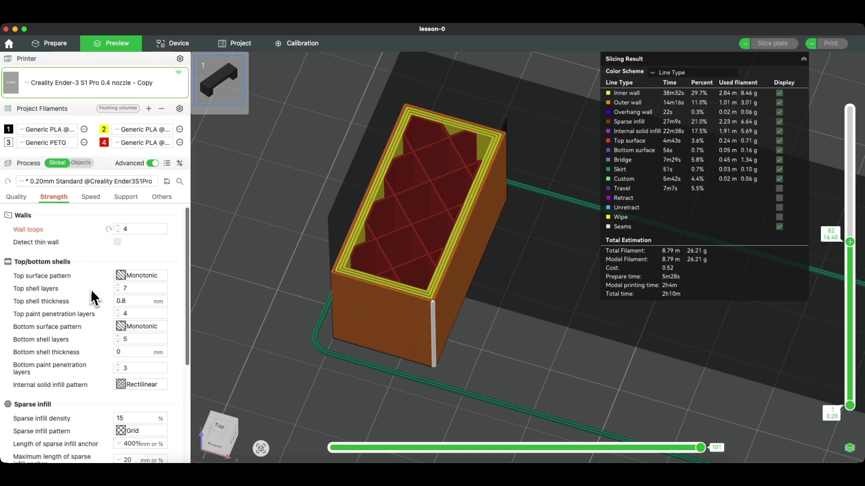
Step: Check the 7 top and 5 bottom shell layers, view the bottom layers, and keep Monotonic top pattern
mouse_move(44, 299)
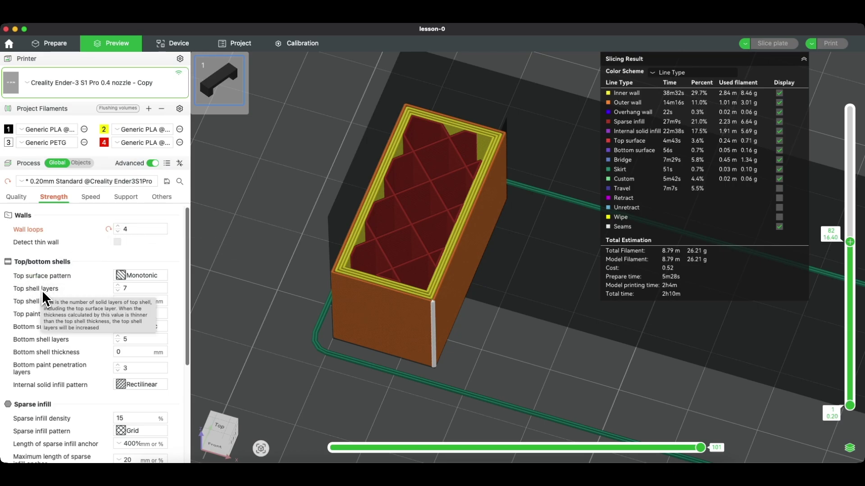
left_click(138, 290)
left_click(135, 339)
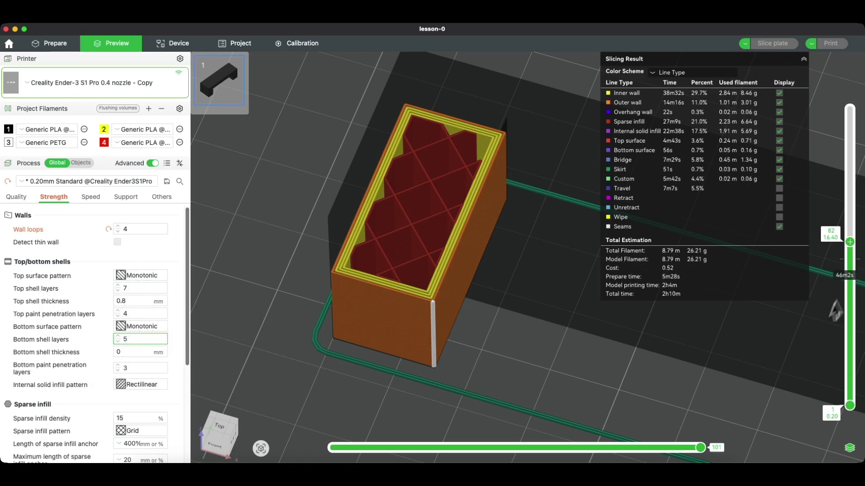
left_click_drag(849, 242, 850, 388)
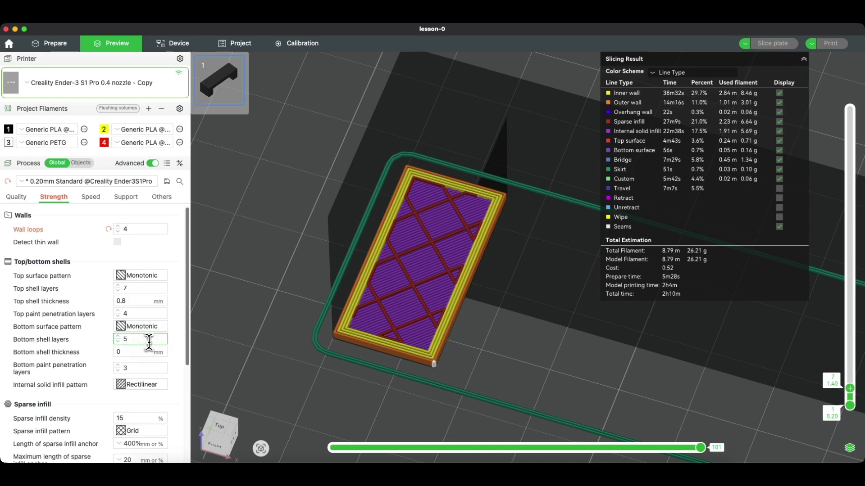
left_click(138, 289)
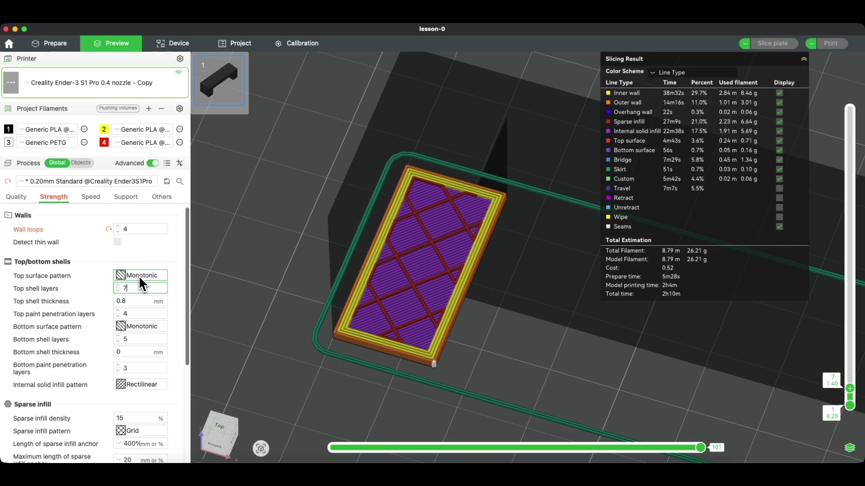
left_click(141, 278)
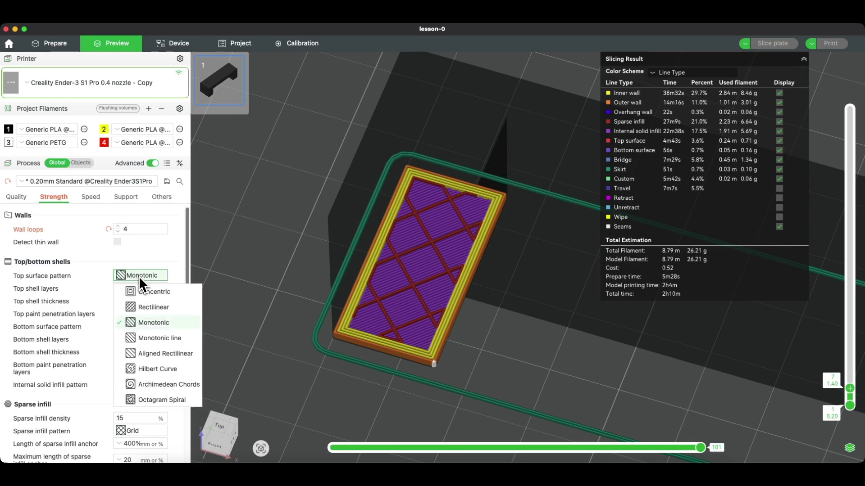
left_click(138, 277)
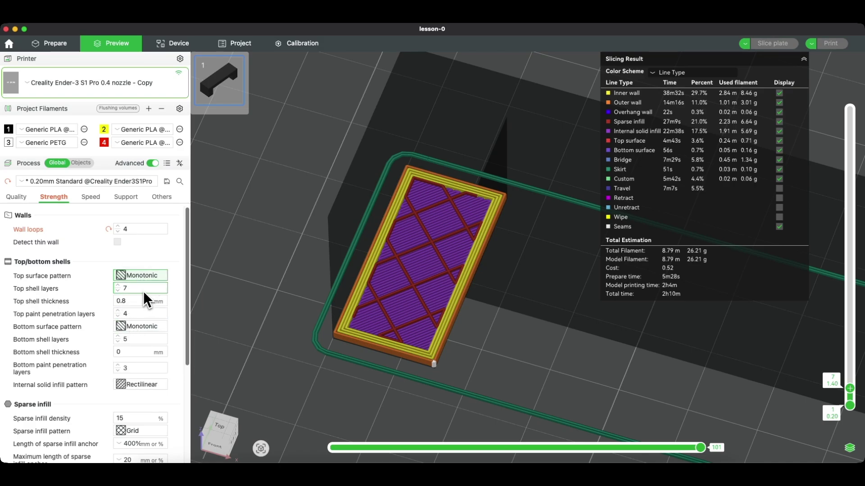
scroll(72, 412, "down", 2)
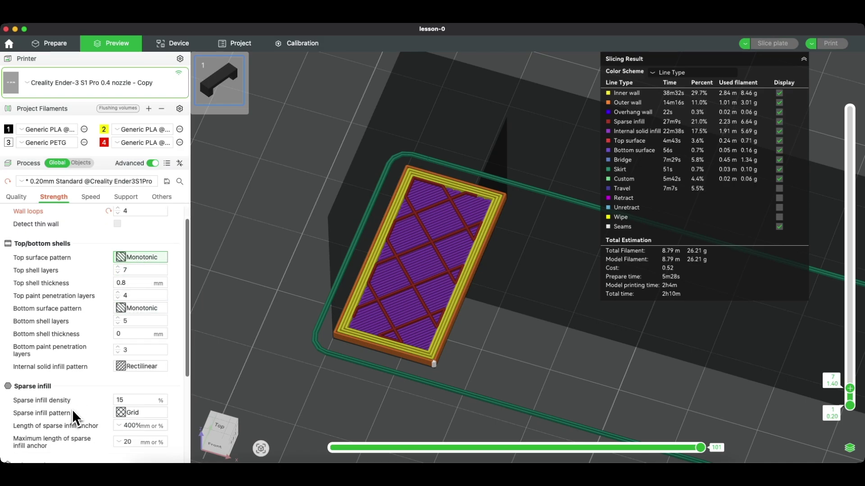
Step: Set sparse infill density from 15% to 25% and reslice to preview the infill
left_click(132, 384)
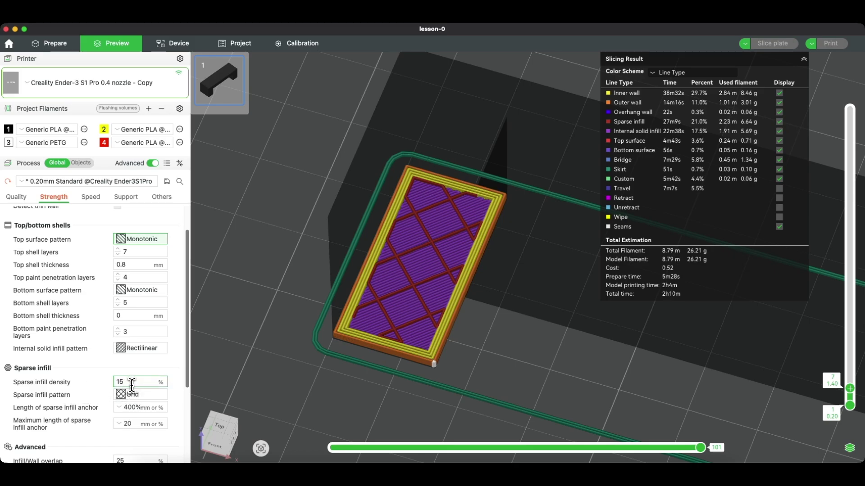
double_click(131, 382)
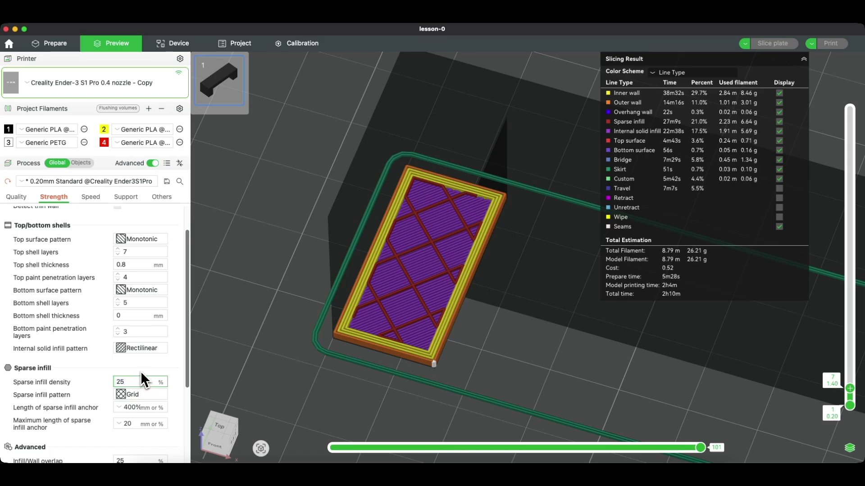
type("25")
key("Return")
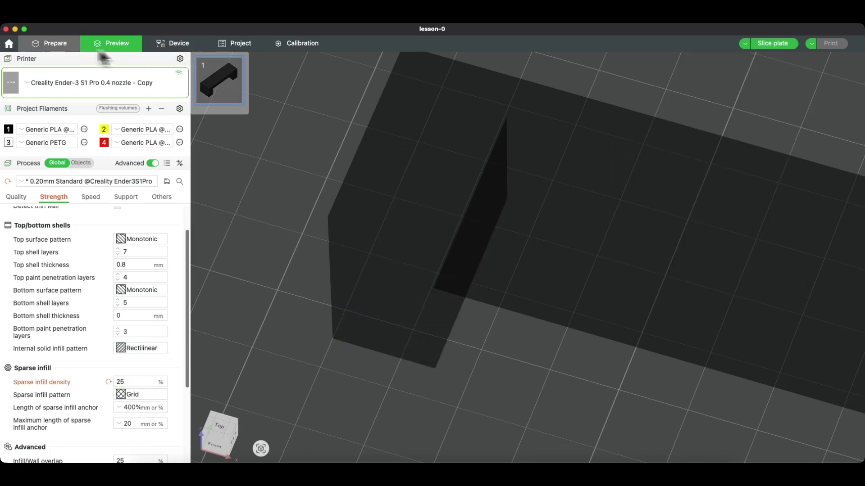
left_click(55, 49)
left_click(113, 49)
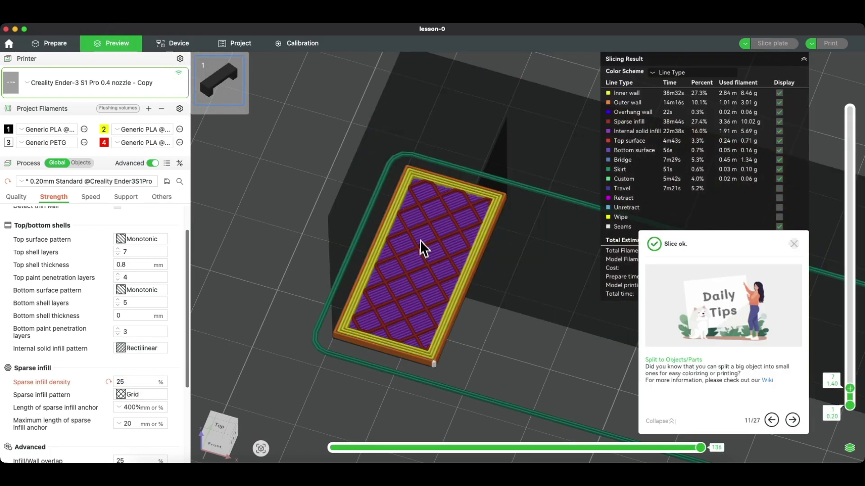
left_click_drag(850, 389, 850, 367)
Step: Switch the sparse infill pattern from Grid to Gyroid and reslice (3h7m, 29.84 g)
left_click(120, 395)
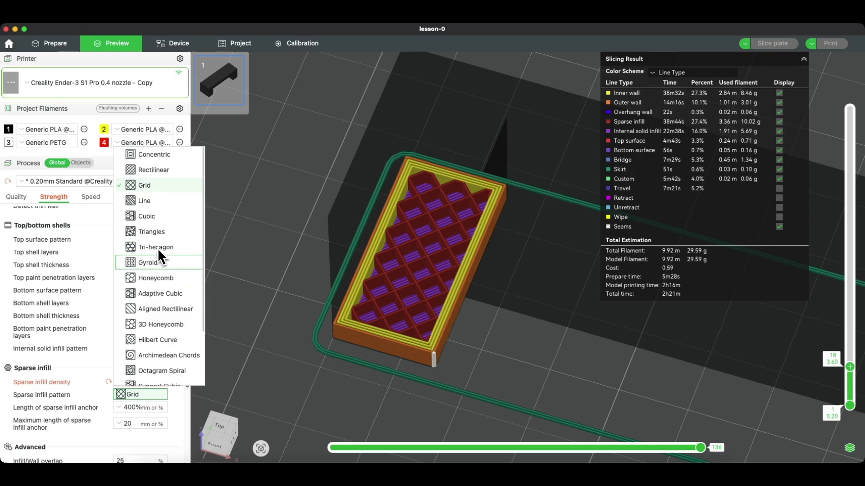
left_click(155, 262)
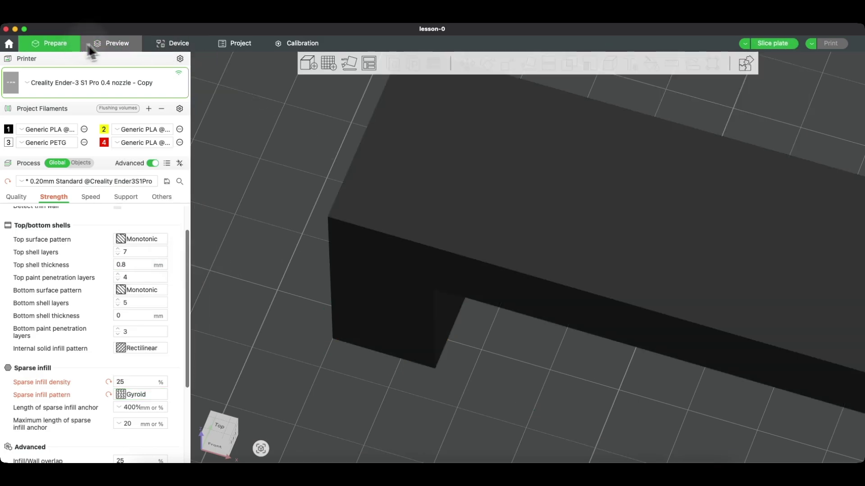
left_click(90, 48)
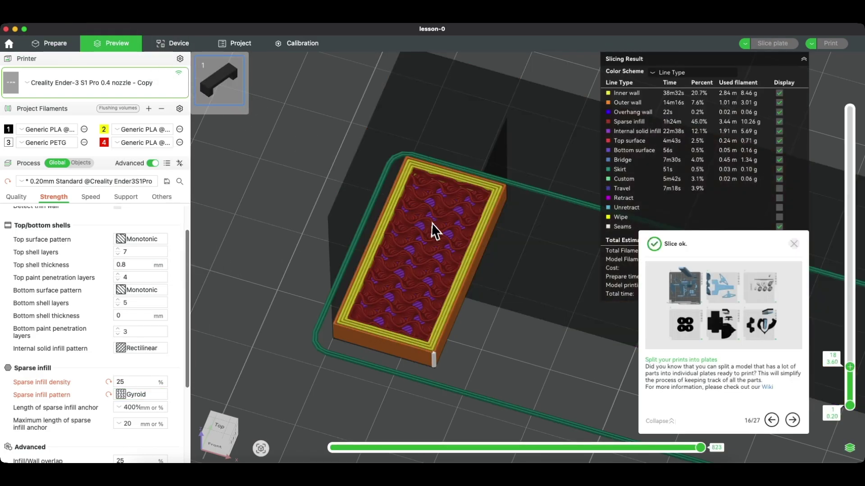
scroll(848, 377, "up", 7)
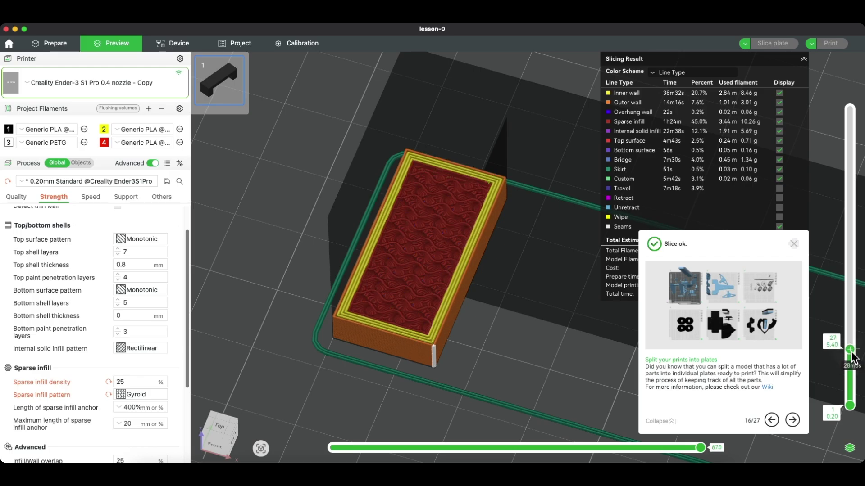
scroll(122, 369, "down", 3)
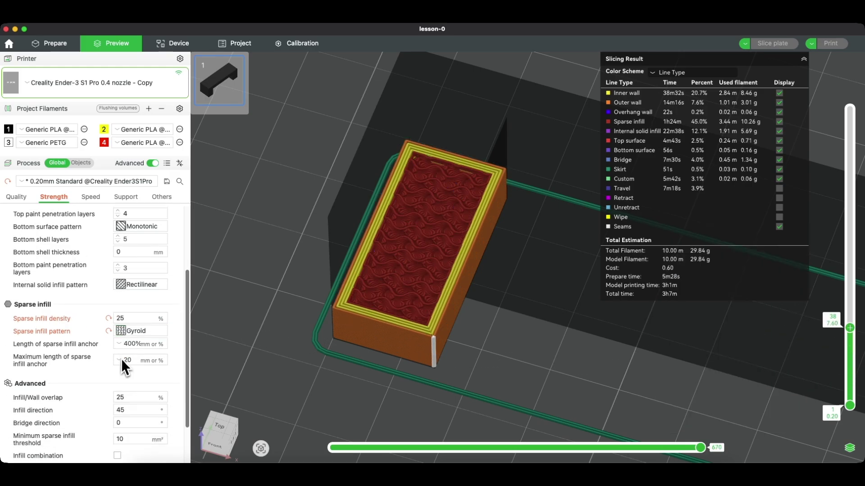
scroll(66, 264, "down", 3)
scroll(87, 288, "up", 8)
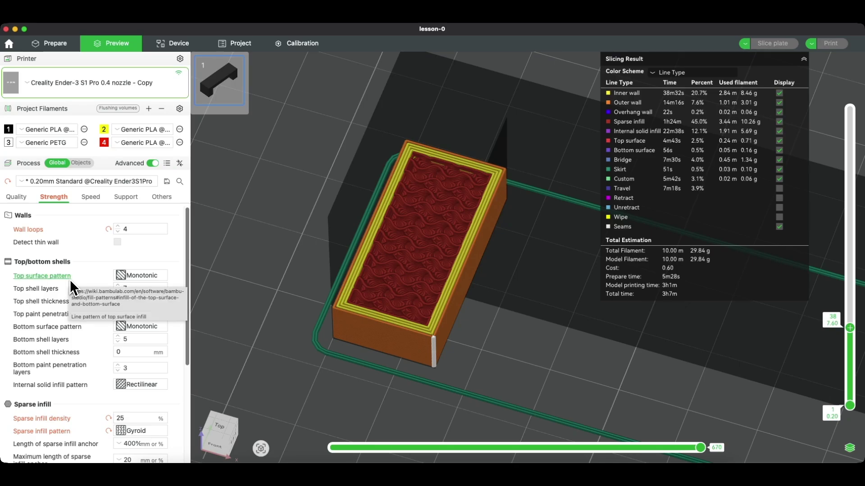
left_click(90, 198)
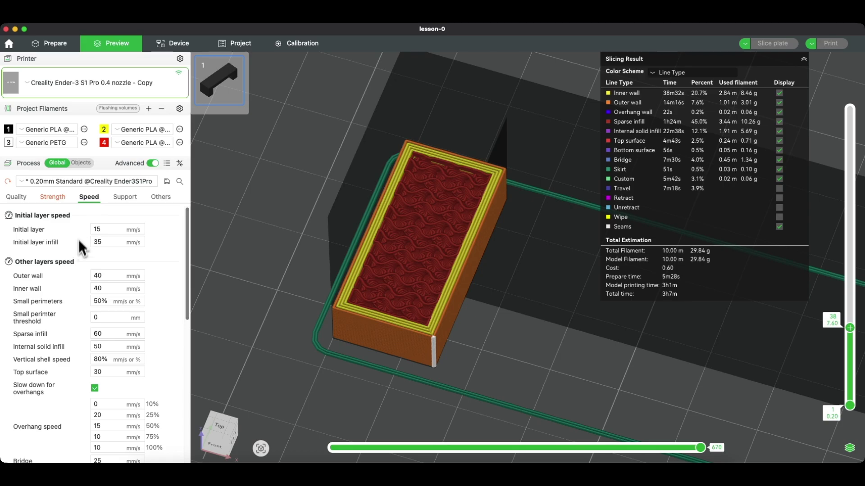
Step: Enable normal(auto) supports at 30° threshold and reslice to inspect them under the arch
left_click(124, 199)
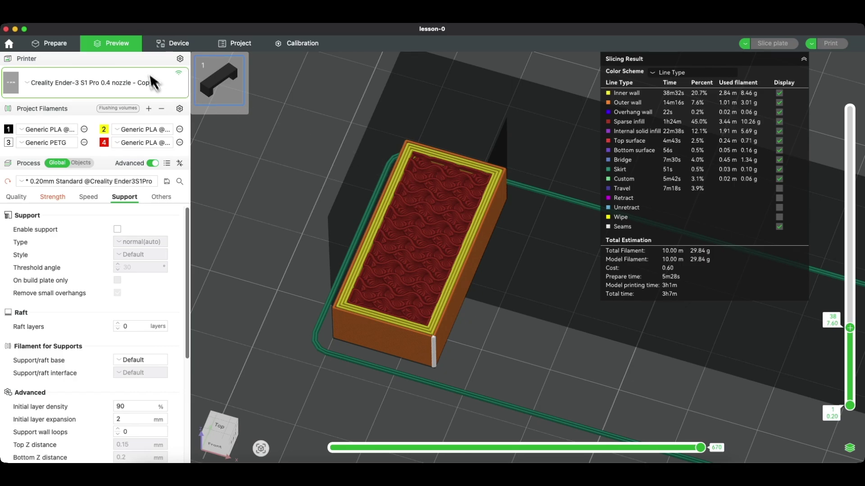
left_click(55, 43)
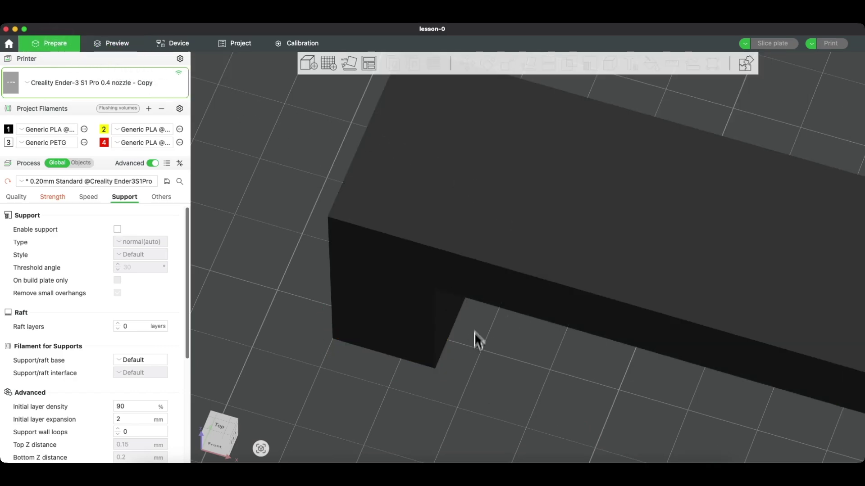
left_click_drag(541, 319, 519, 317)
scroll(519, 316, "down", 10)
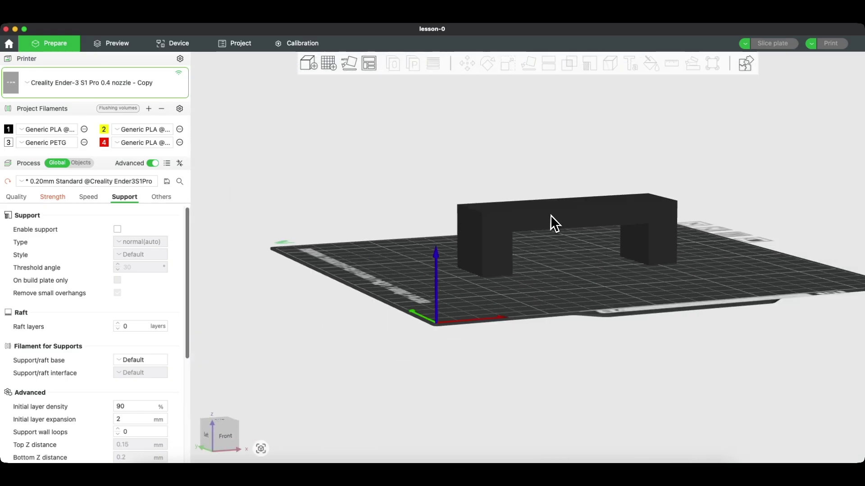
left_click(118, 230)
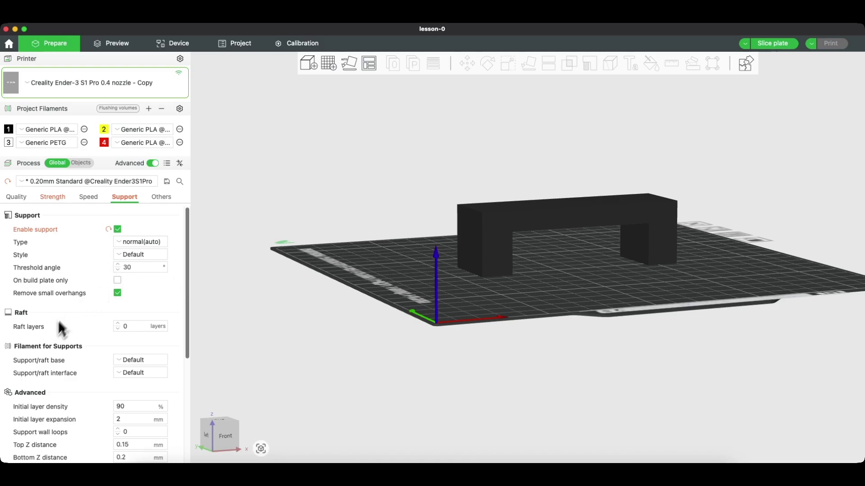
left_click(117, 41)
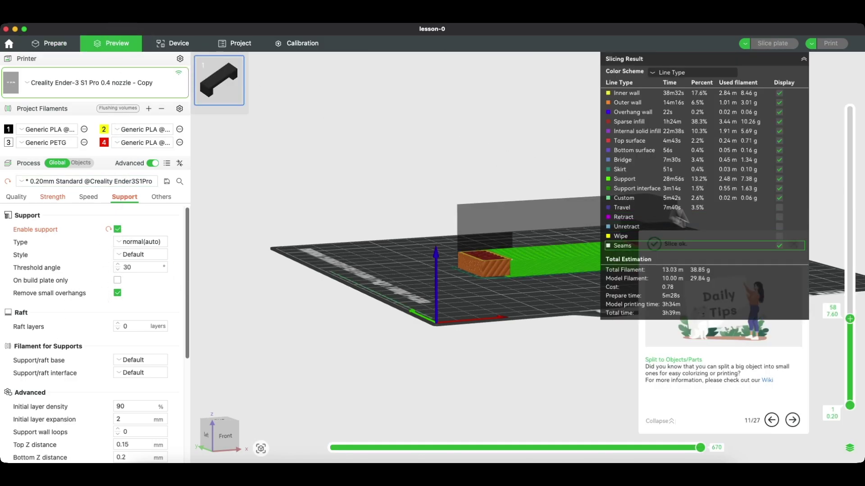
scroll(532, 223, "up", 2)
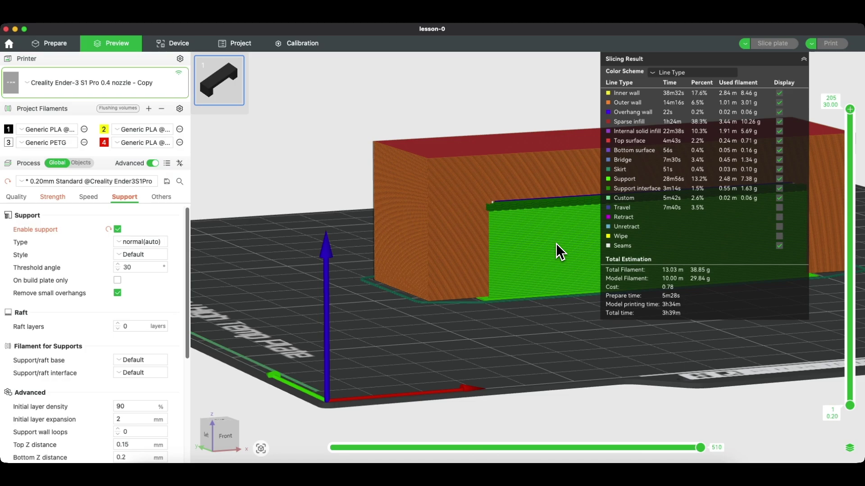
left_click_drag(556, 243, 299, 284)
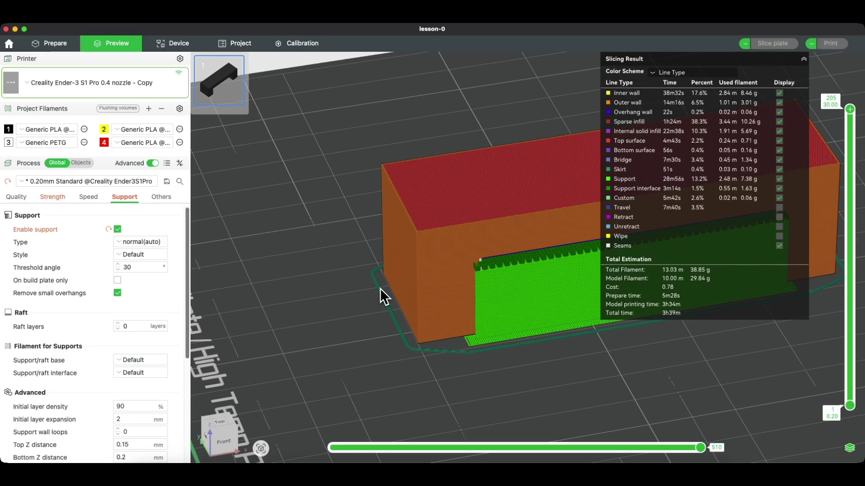
Step: Set skirt loops to 0 in the Others settings and reslice the plate
left_click(161, 199)
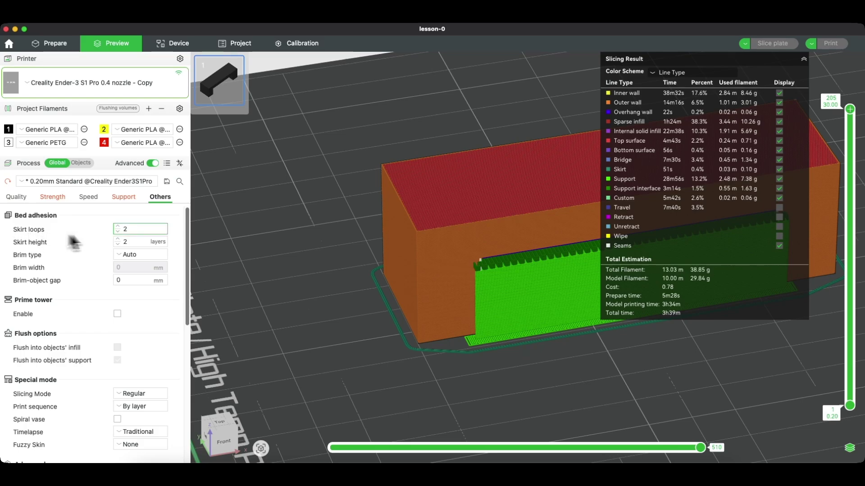
left_click(119, 232)
left_click(119, 232)
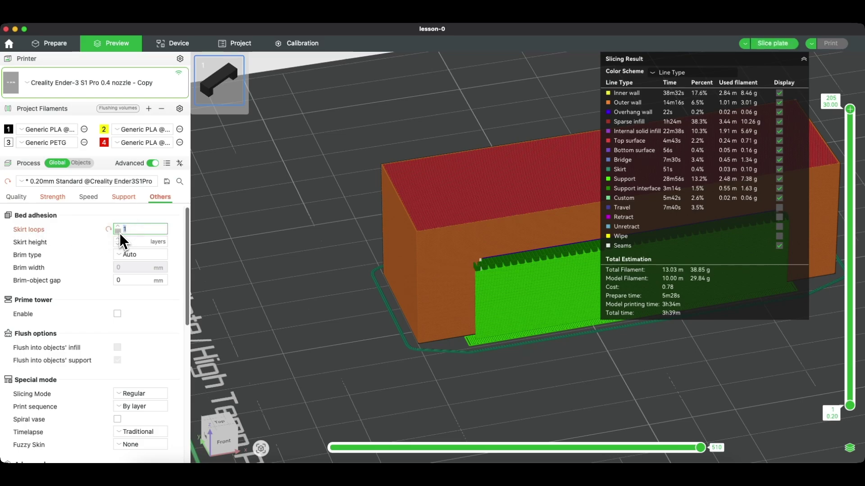
left_click(72, 44)
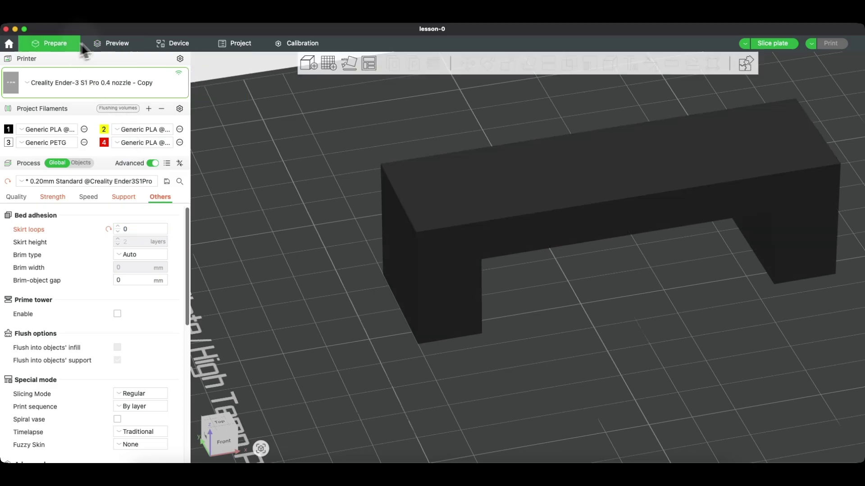
left_click(112, 44)
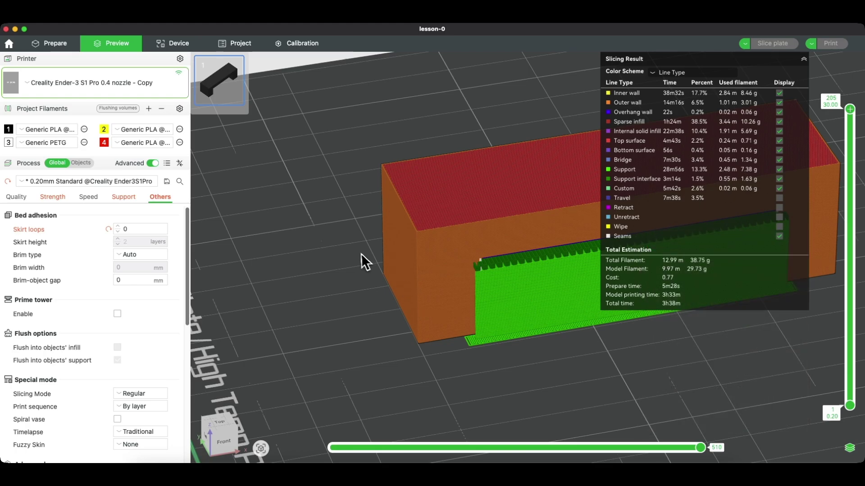
Step: Restore skirt loops to 2 and reslice, giving an estimate of 3h39m and 38.85 g
left_click(119, 227)
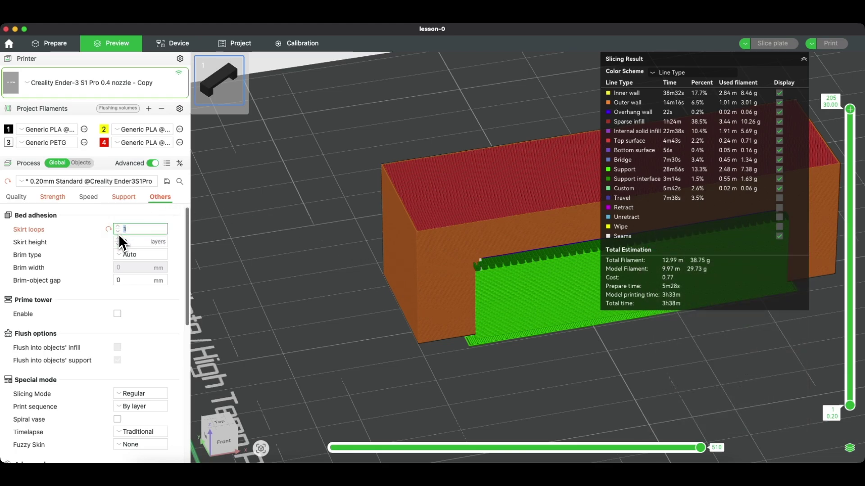
left_click(120, 227)
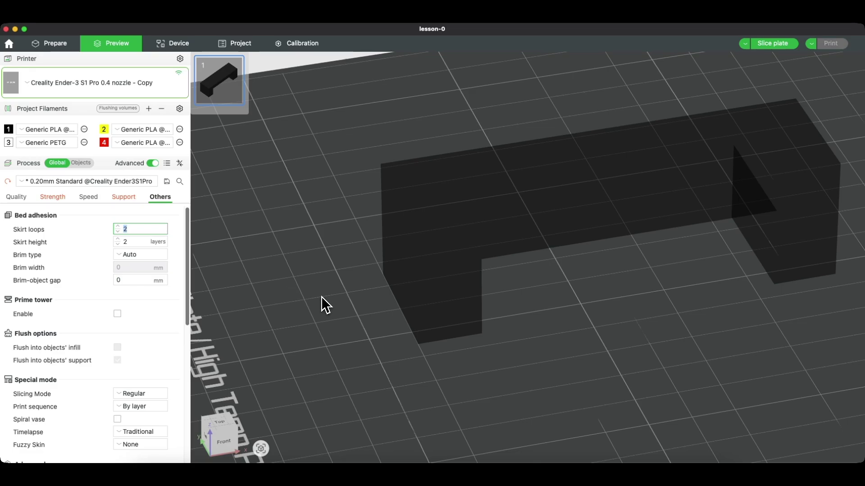
left_click(57, 42)
left_click(114, 43)
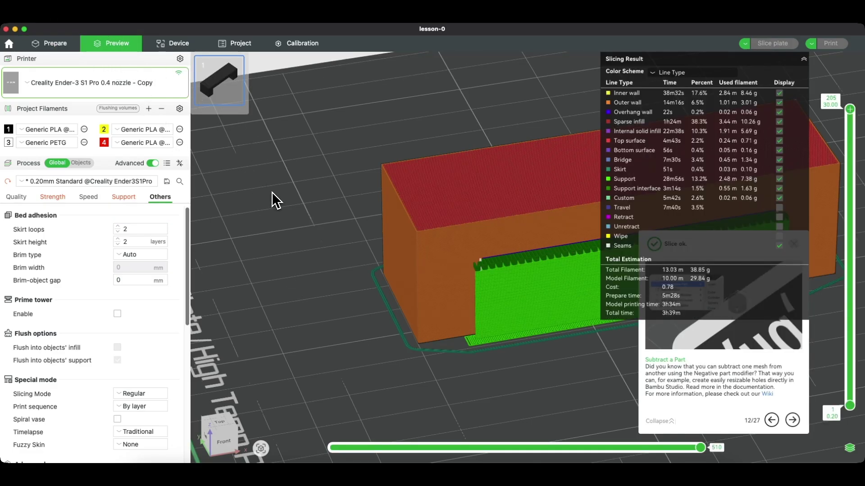
scroll(272, 192, "down", 5)
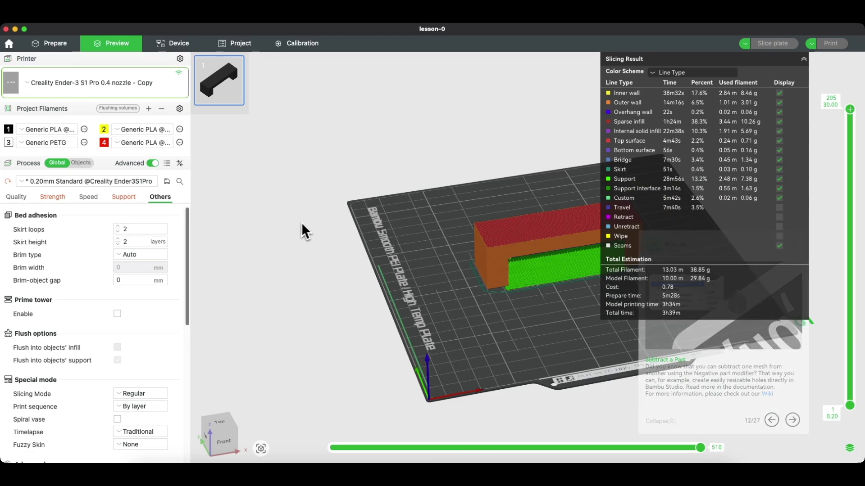
Step: In Prepare, lay the bracket on its broad flat face so it sits as an upright U-shape
middle_click_drag(428, 253, 294, 293)
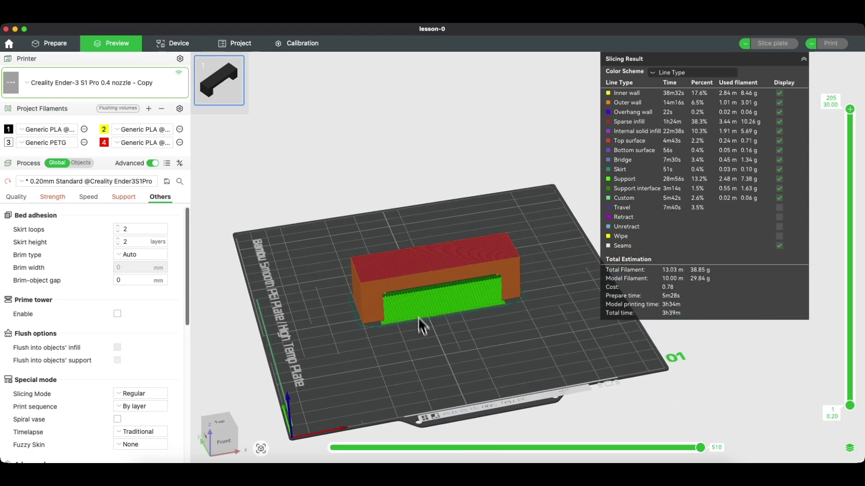
left_click(53, 44)
left_click_drag(492, 324, 466, 276)
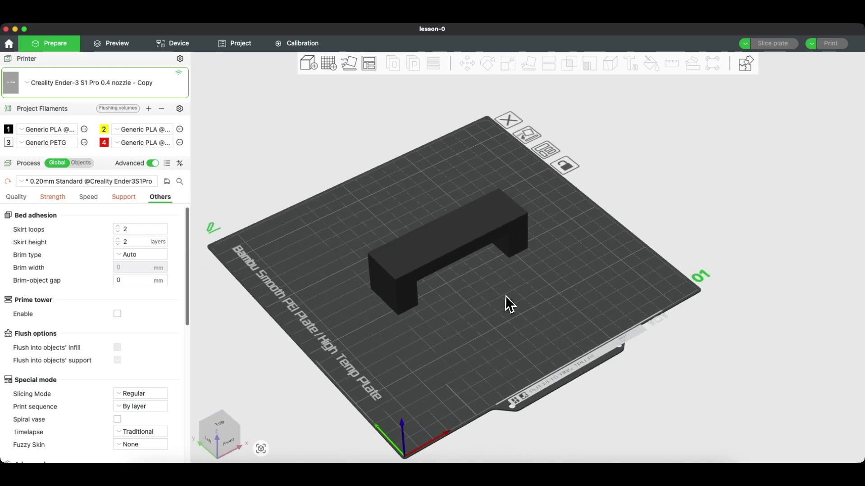
left_click(443, 234)
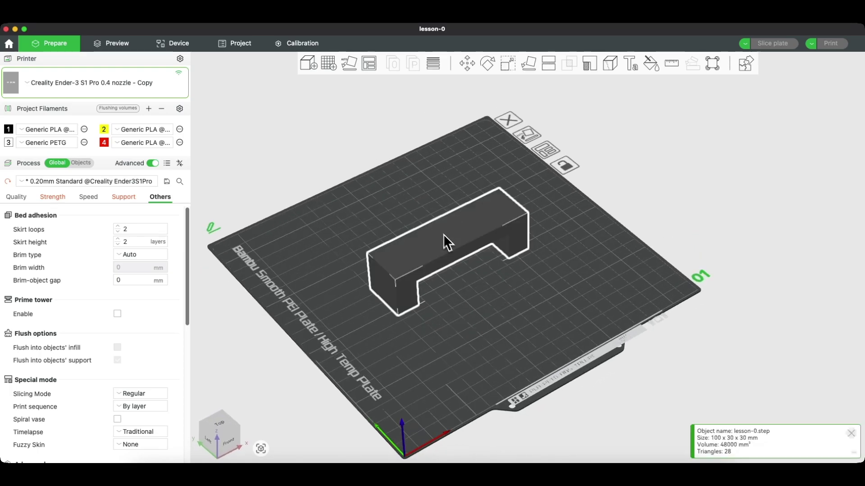
left_click(530, 67)
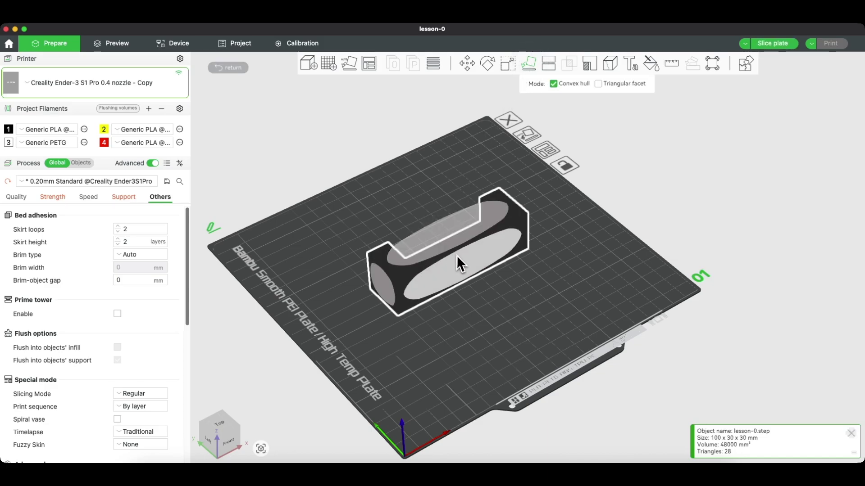
left_click(475, 281)
key("3")
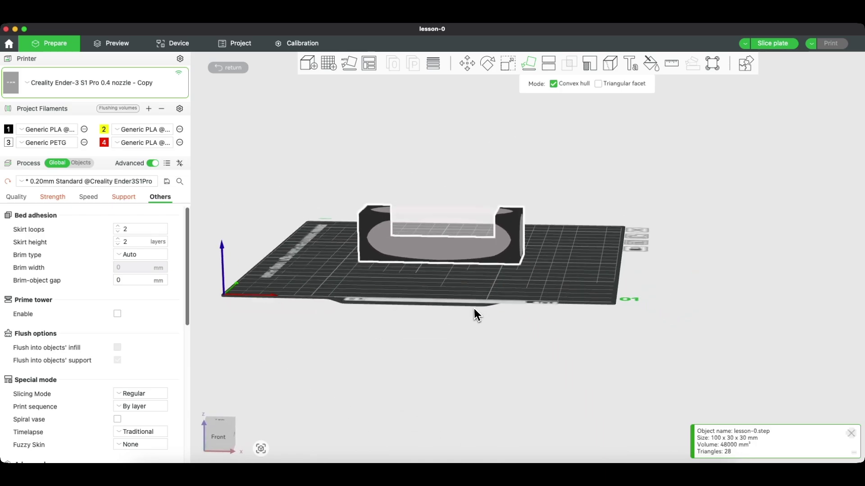
left_click(474, 308)
left_click_drag(442, 291, 506, 284)
left_click(505, 283)
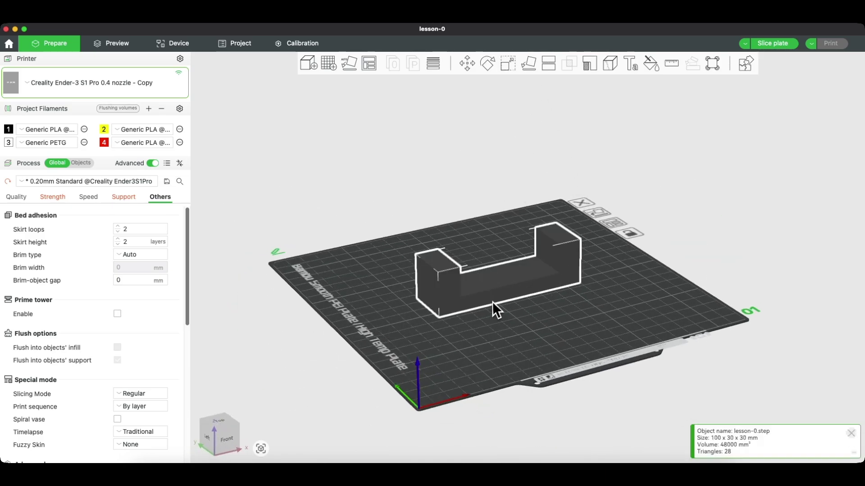
Step: Flip the bracket 180° around X with the Rotate tool
left_click(489, 72)
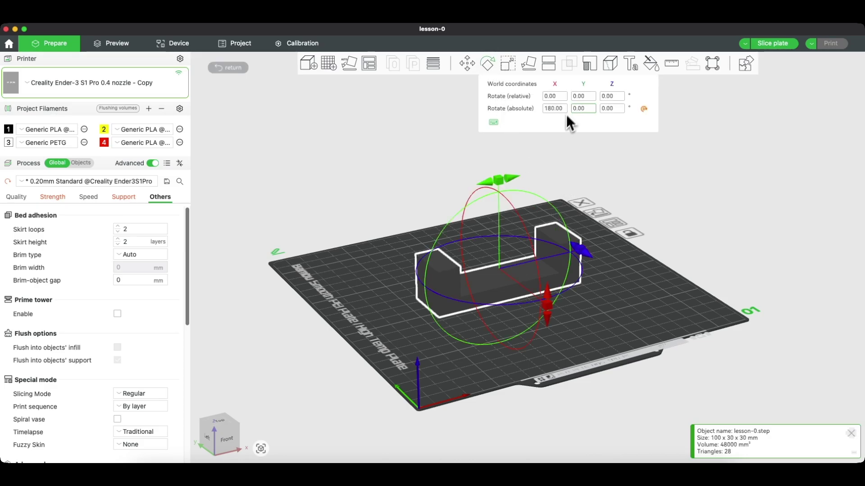
left_click(559, 96)
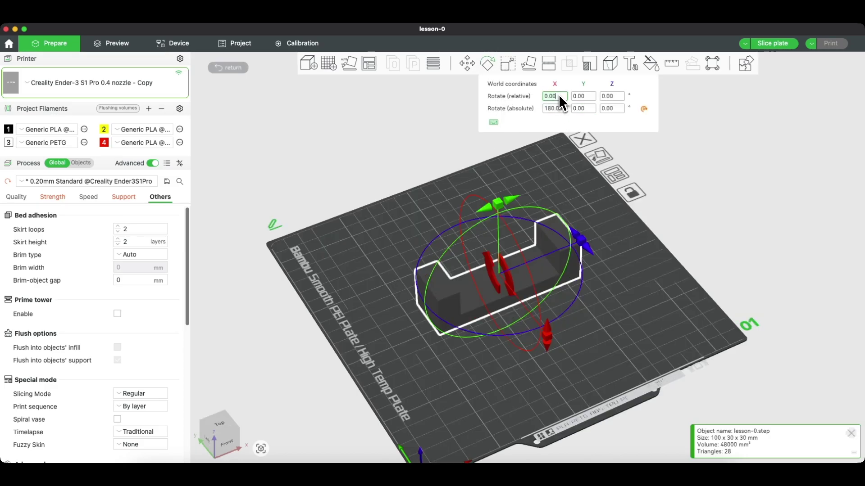
type("180")
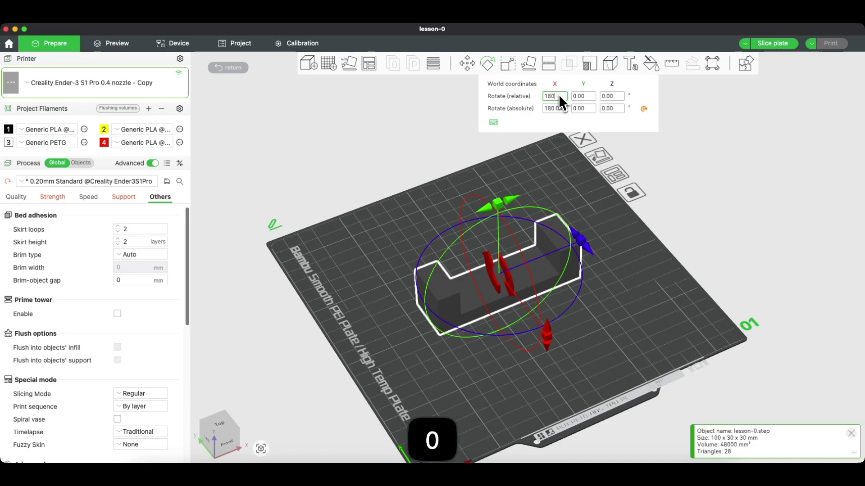
left_click(591, 95)
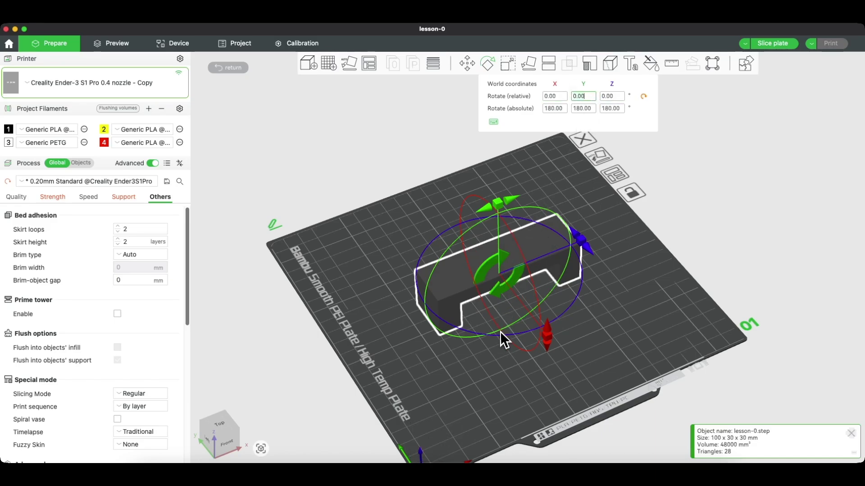
mouse_move(500, 331)
left_mouse_down()
mouse_move(500, 312)
mouse_move(499, 326)
left_mouse_up()
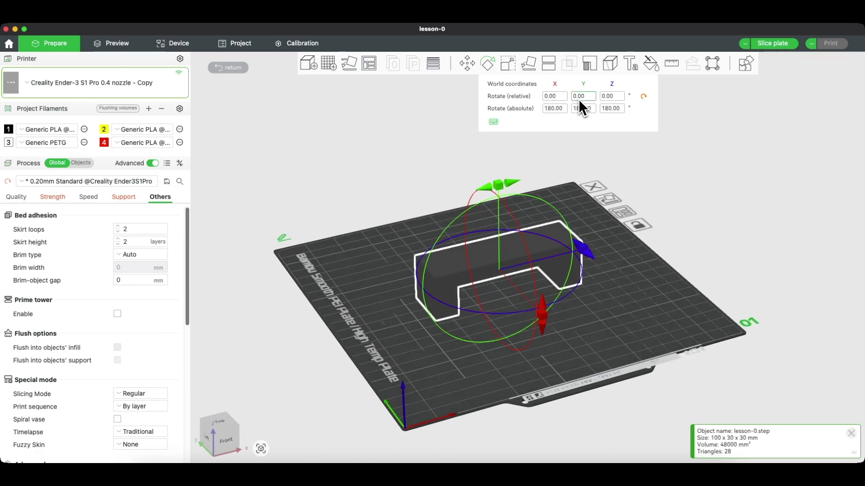
left_click(560, 98)
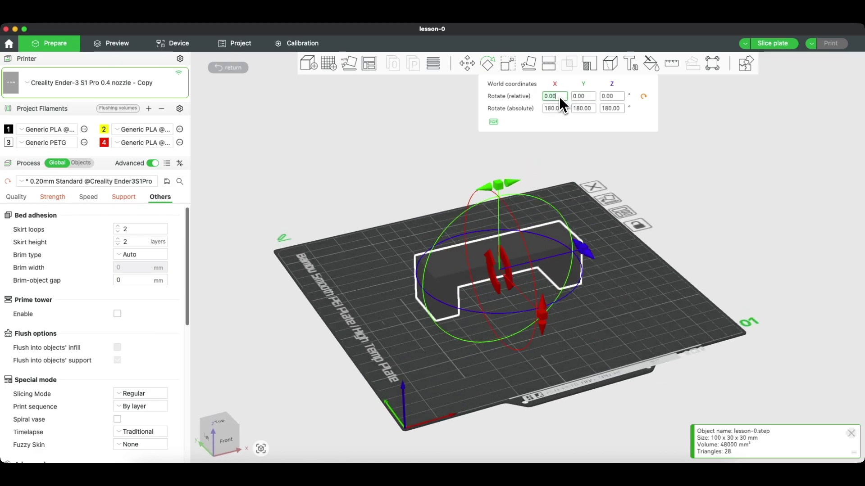
type("180")
key("Tab")
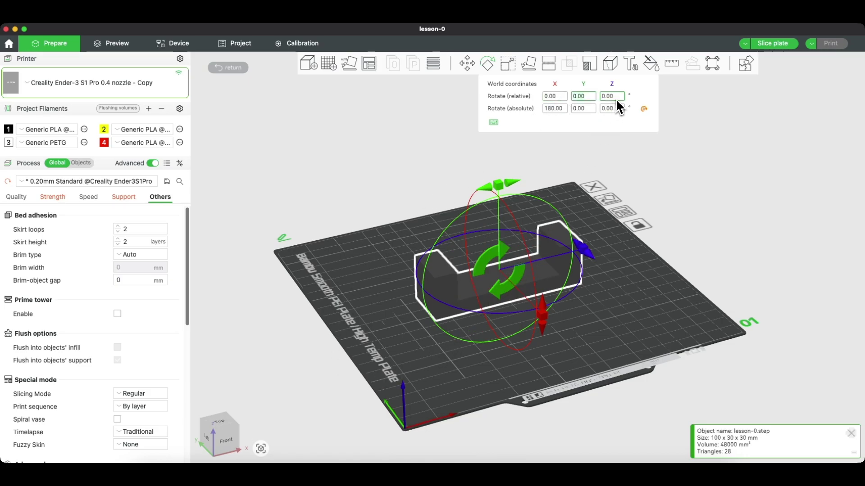
Step: Turn the bracket 90° around Z, reaching an absolute rotation of 180, 0, 90
key("Tab")
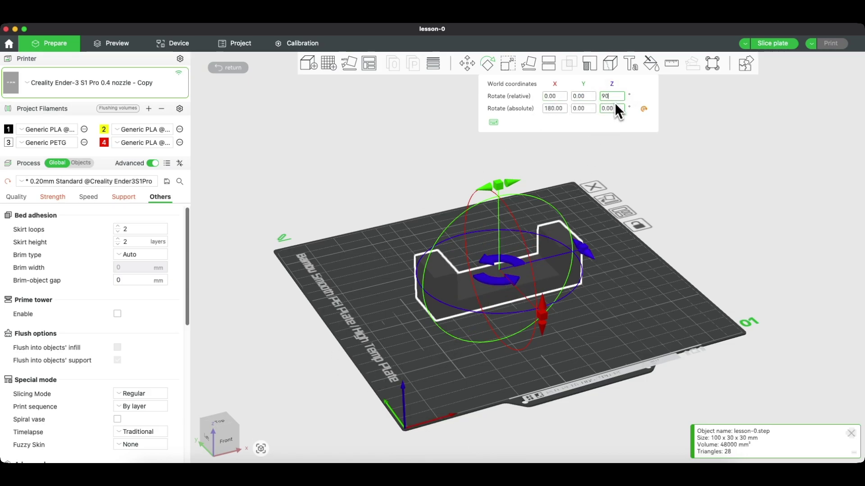
type("90")
key("Return")
mouse_move(483, 353)
left_mouse_down()
mouse_move(415, 343)
mouse_move(470, 350)
left_mouse_up()
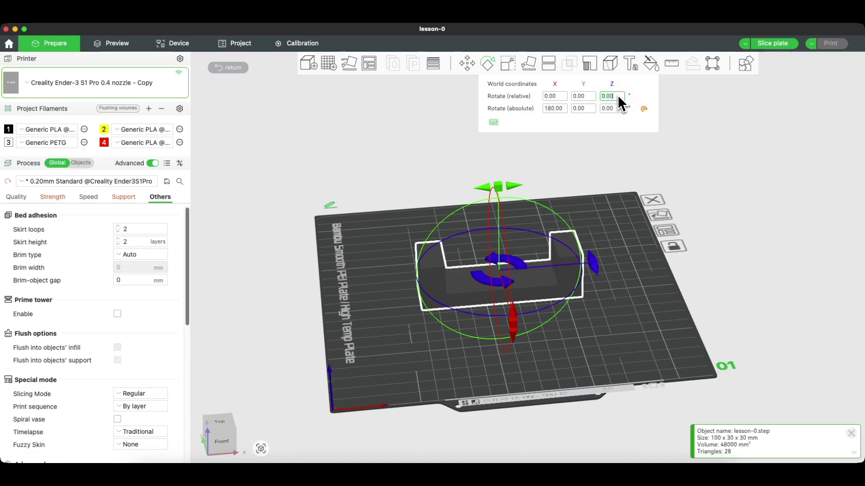
type("90")
key("Return")
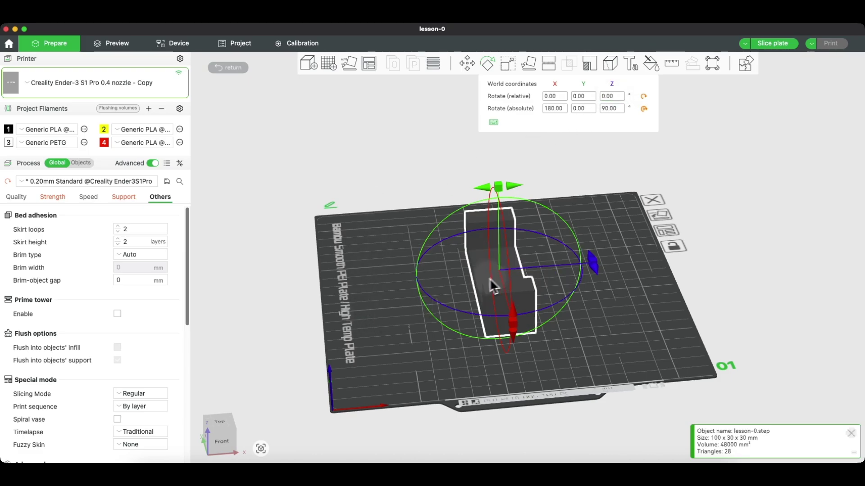
left_click(375, 224)
Step: Inspect the sliced bracket (3h3m, 29.50 g) using the layer slider and the bottom and right views
key("0")
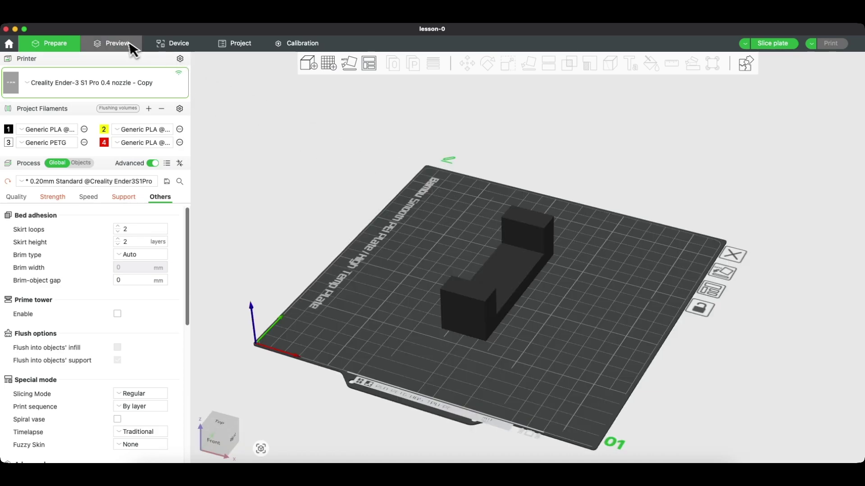
left_click(118, 43)
mouse_move(548, 364)
left_mouse_down()
mouse_move(506, 353)
mouse_move(535, 361)
left_mouse_up()
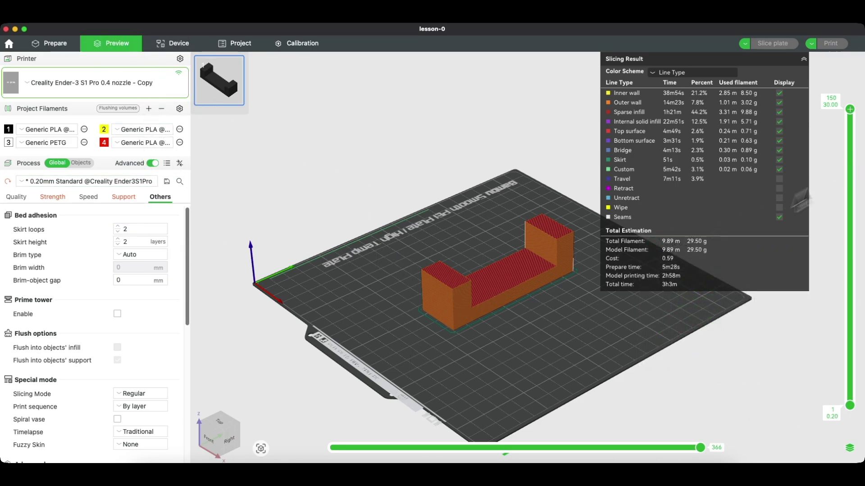
left_click_drag(850, 109, 850, 249)
key("2")
key("6")
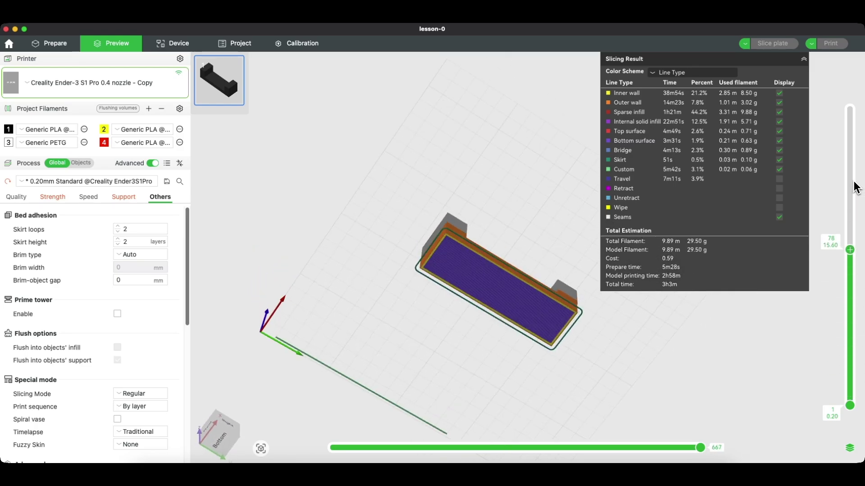
scroll(850, 218, "up", 5)
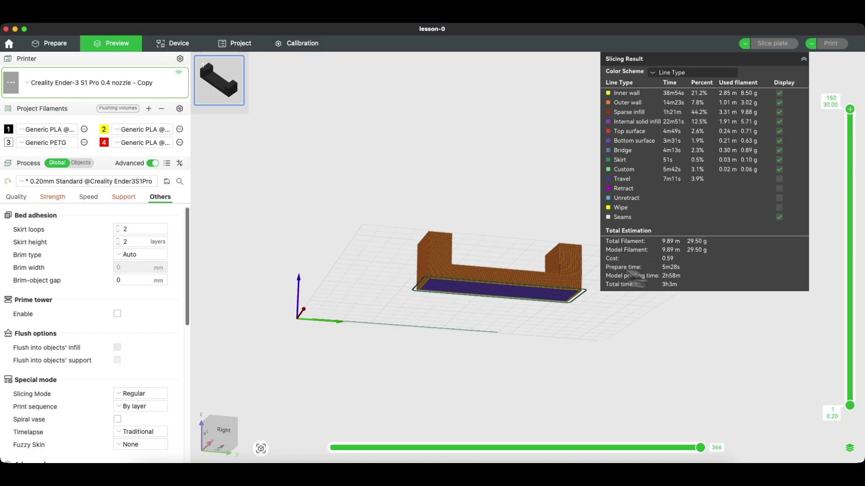
left_click_drag(518, 253, 539, 285)
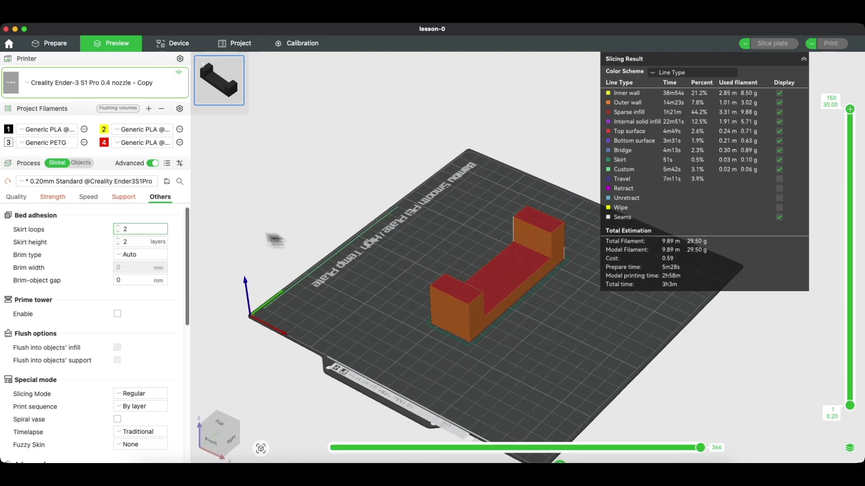
Step: Set wall loops to 2 and top and bottom shell layers to 3
left_click(118, 198)
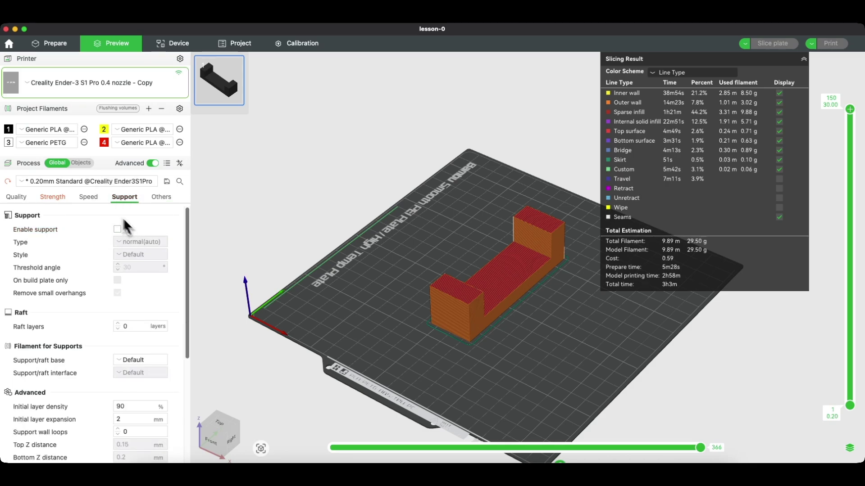
left_click(59, 197)
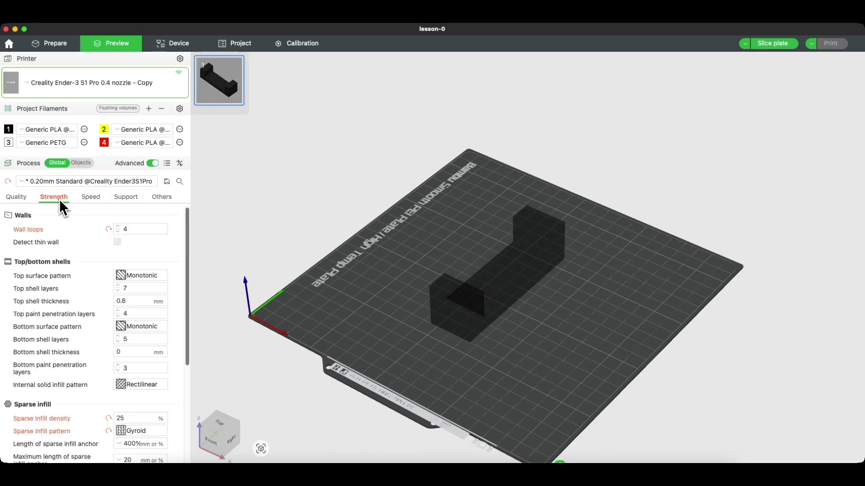
left_click(119, 230)
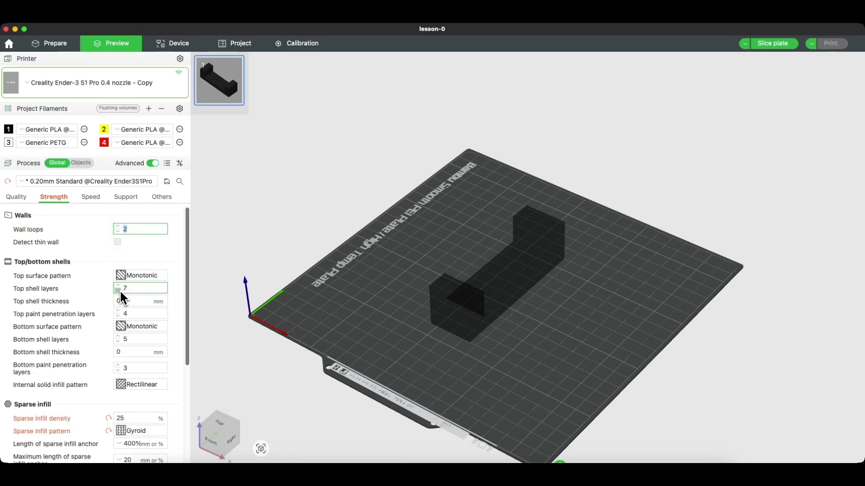
left_click(120, 290)
left_click(120, 291)
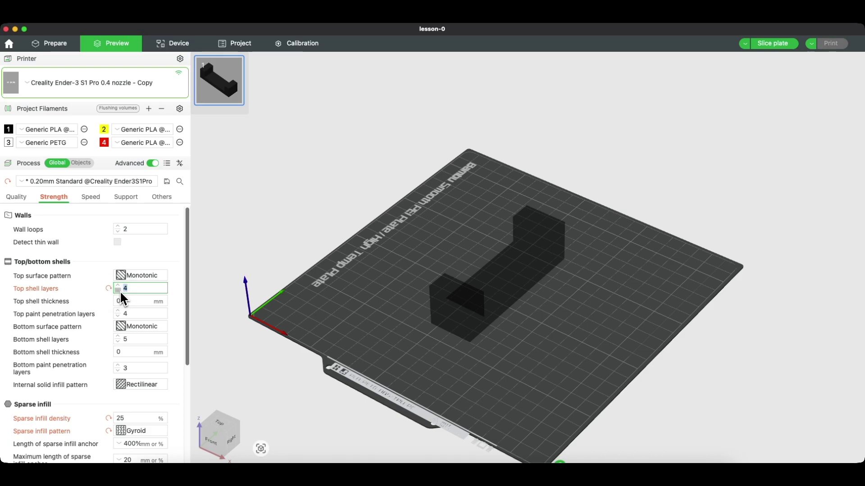
left_click(120, 291)
left_click(118, 341)
left_click(117, 342)
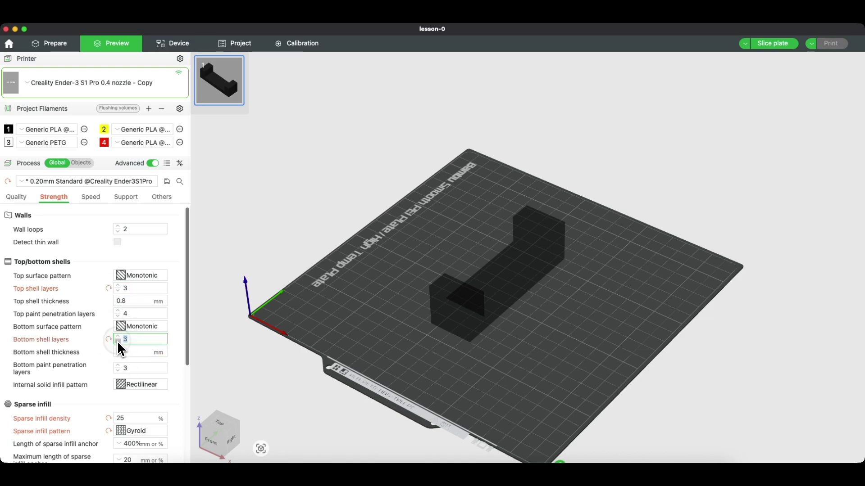
Step: Set sparse infill to the Grid pattern at 15% density
left_click(142, 429)
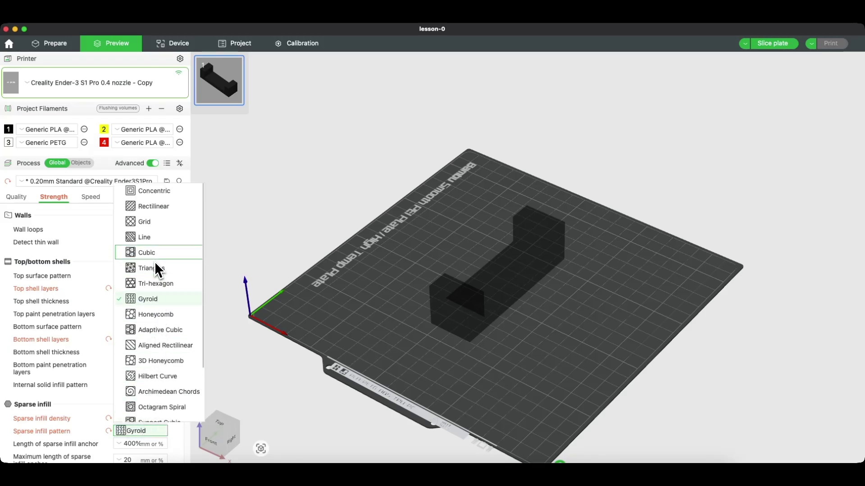
left_click(147, 222)
double_click(121, 418)
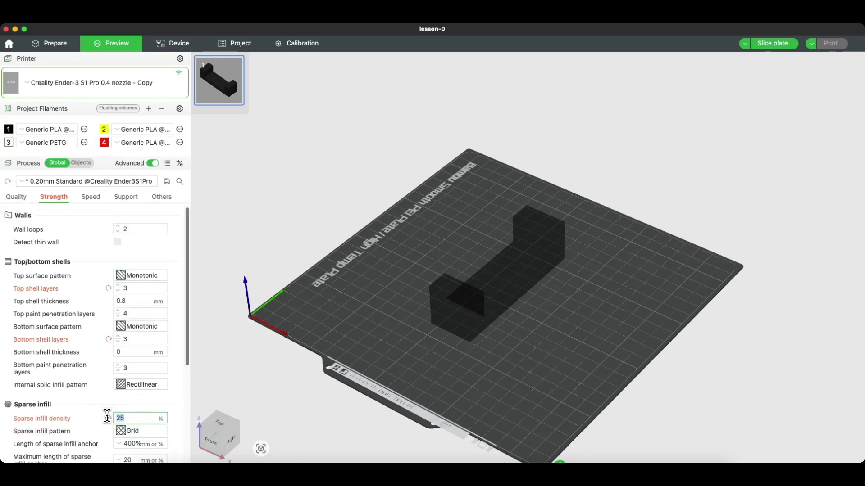
type("15")
scroll(96, 417, "down", 1)
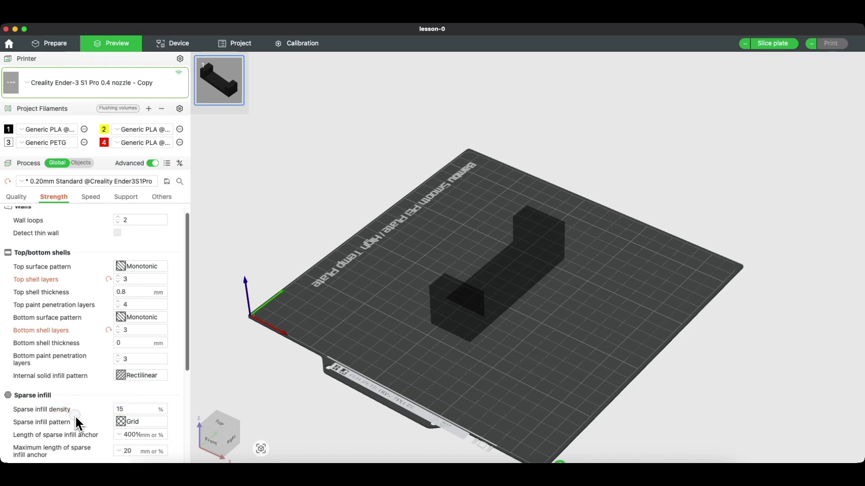
left_click(59, 43)
Step: Reslice the bracket (about 1h37m) and switch the output action to Export G-code file
left_click(98, 44)
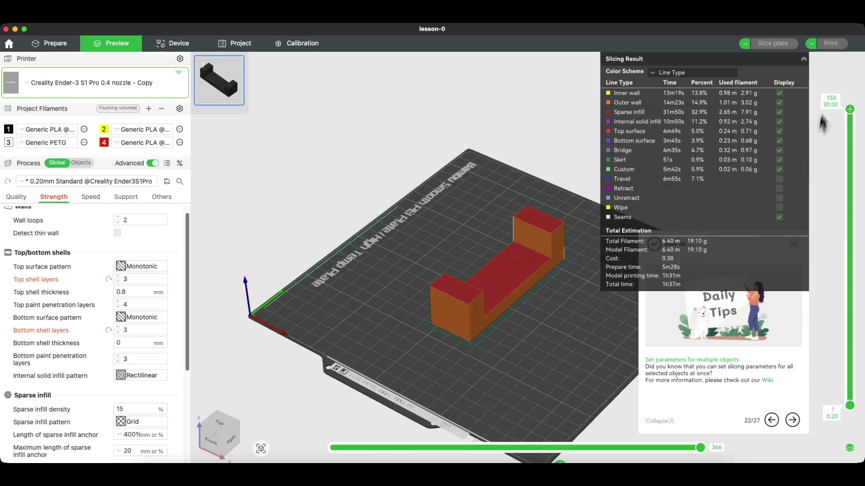
left_click(813, 45)
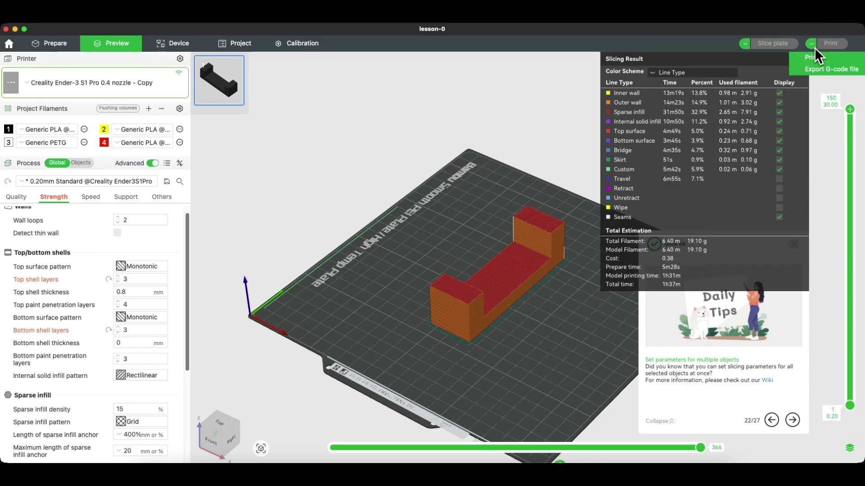
left_click(824, 72)
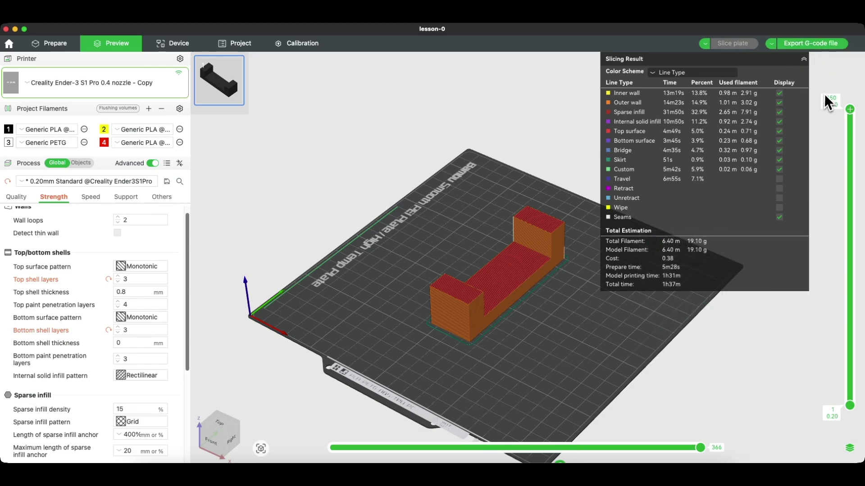